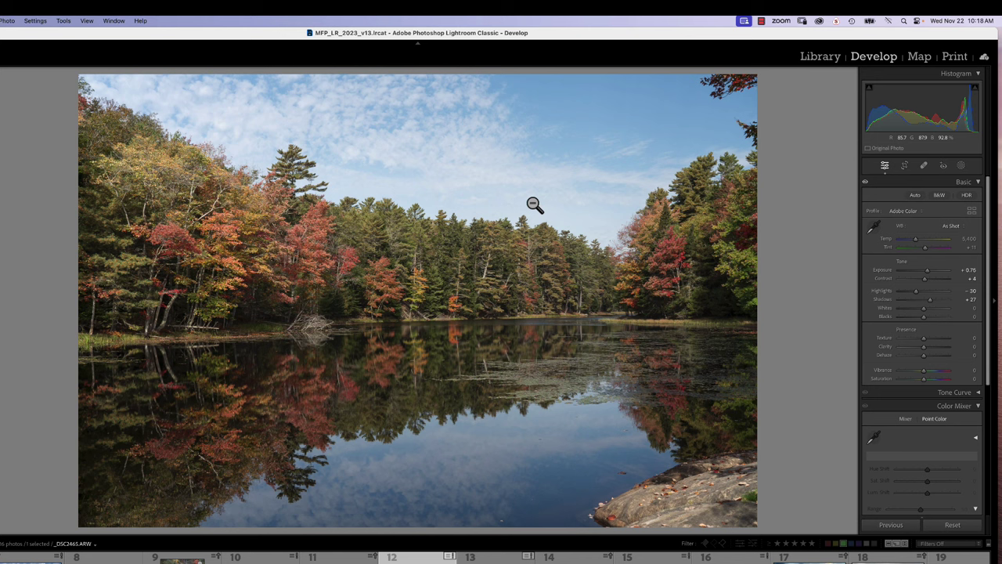
{"action": "left_click", "coordinate": [873, 440]}
{"action": "left_click", "coordinate": [340, 285]}
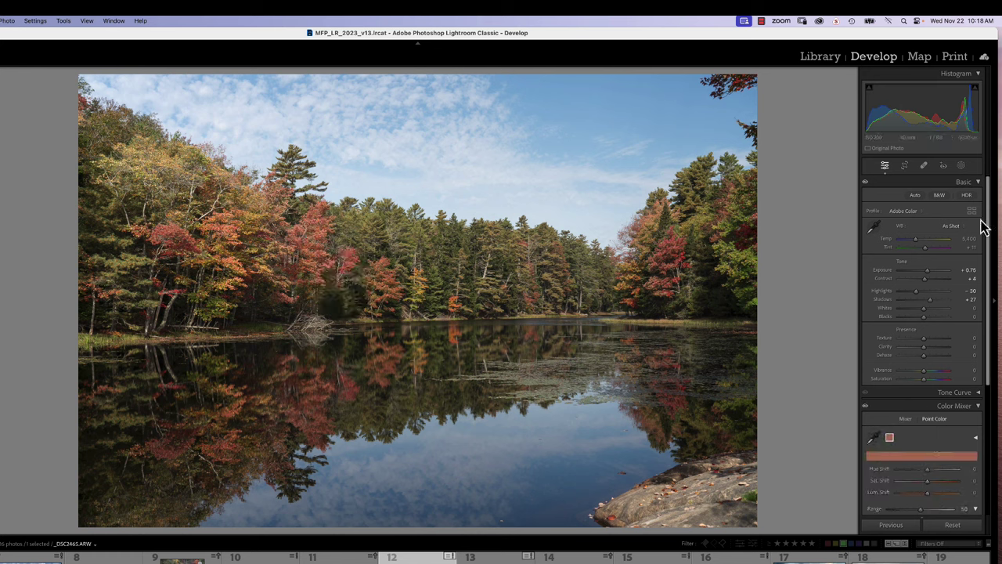
{"action": "left_click", "coordinate": [978, 184]}
{"action": "mouse_move", "coordinate": [926, 296]}
{"action": "left_mouse_down"}
{"action": "mouse_move", "coordinate": [912, 301]}
{"action": "mouse_move", "coordinate": [937, 301]}
{"action": "mouse_move", "coordinate": [901, 300]}
{"action": "mouse_move", "coordinate": [921, 300]}
{"action": "left_mouse_up"}
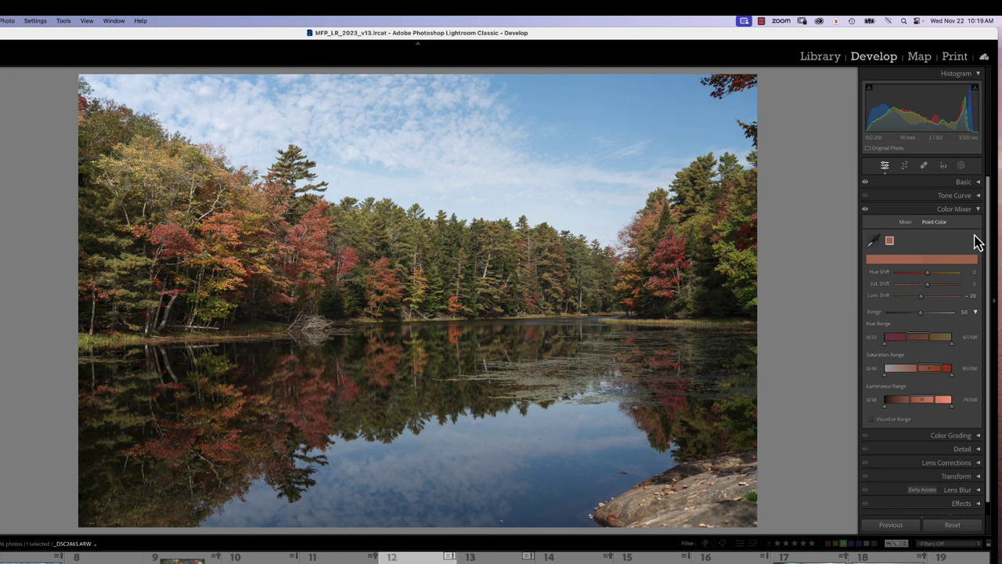
{"action": "key", "text": "super+z"}
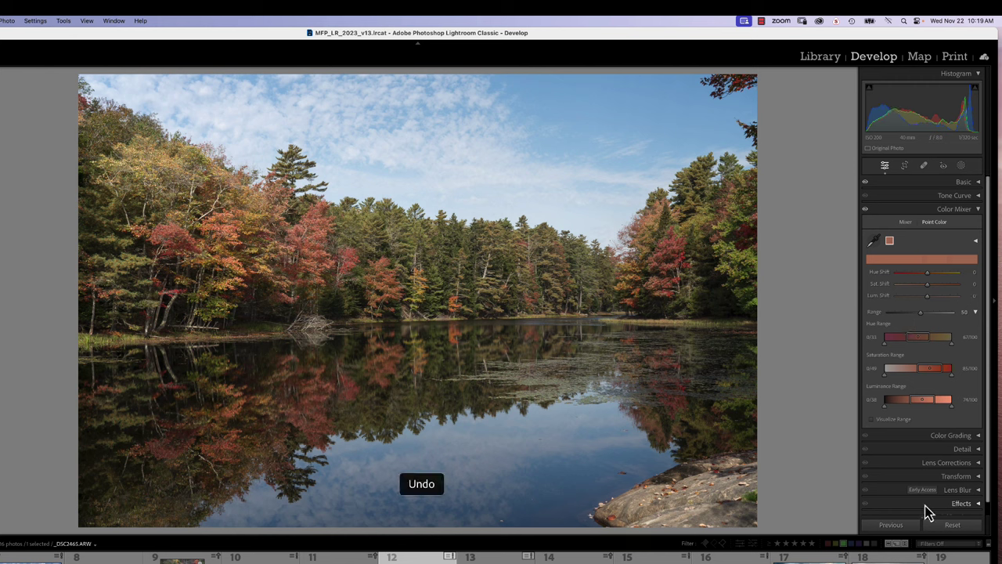
{"action": "key", "text": "super+z"}
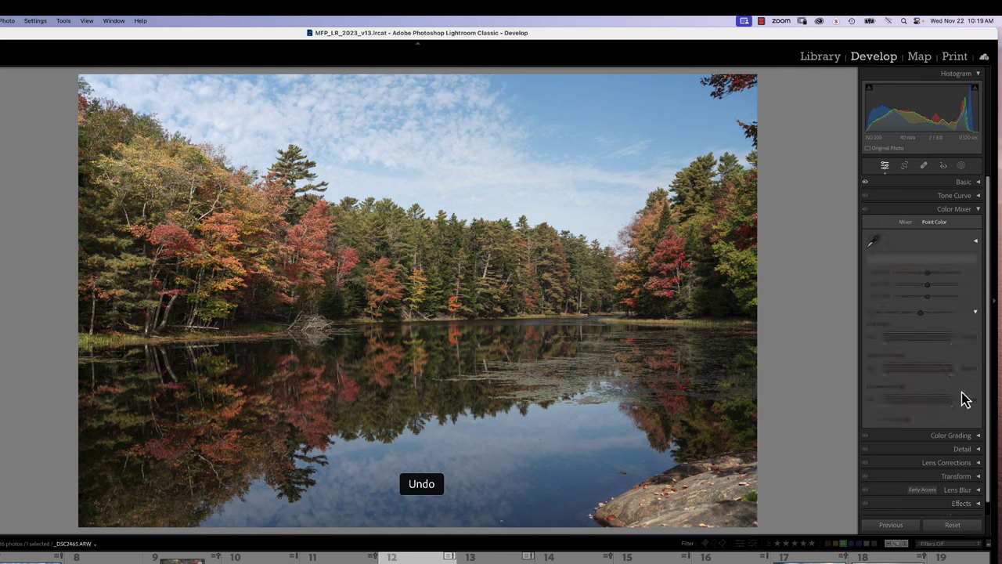
- Create a brush mask and paint it over the red trees along the far shore and both sides of the lake
{"action": "left_click", "coordinate": [962, 167]}
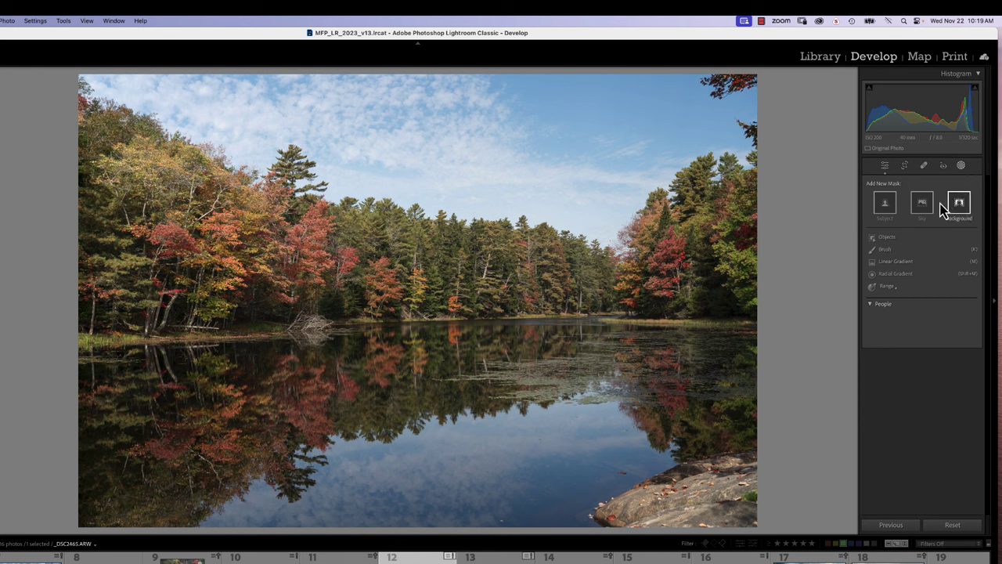
{"action": "left_click", "coordinate": [886, 250]}
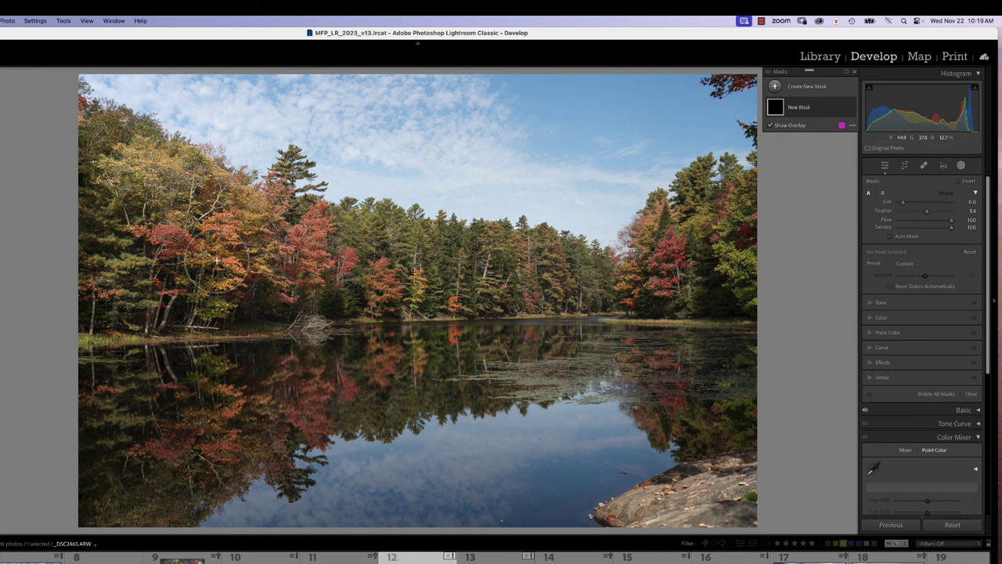
{"action": "left_click_drag", "start_coordinate": [311, 262], "coordinate": [313, 203]}
{"action": "left_click", "coordinate": [169, 239]}
{"action": "mouse_move", "coordinate": [297, 266]}
{"action": "left_mouse_down"}
{"action": "mouse_move", "coordinate": [284, 301]}
{"action": "mouse_move", "coordinate": [304, 260]}
{"action": "left_mouse_up"}
{"action": "mouse_move", "coordinate": [319, 212]}
{"action": "left_mouse_down"}
{"action": "mouse_move", "coordinate": [298, 249]}
{"action": "mouse_move", "coordinate": [324, 248]}
{"action": "mouse_move", "coordinate": [317, 272]}
{"action": "mouse_move", "coordinate": [331, 280]}
{"action": "mouse_move", "coordinate": [350, 255]}
{"action": "mouse_move", "coordinate": [382, 313]}
{"action": "left_mouse_up"}
{"action": "left_click", "coordinate": [450, 302]}
{"action": "left_click", "coordinate": [665, 285]}
{"action": "mouse_move", "coordinate": [526, 247]}
{"action": "left_mouse_down"}
{"action": "mouse_move", "coordinate": [564, 270]}
{"action": "mouse_move", "coordinate": [559, 259]}
{"action": "left_mouse_up"}
{"action": "mouse_move", "coordinate": [664, 290]}
{"action": "left_mouse_down"}
{"action": "mouse_move", "coordinate": [669, 242]}
{"action": "mouse_move", "coordinate": [693, 252]}
{"action": "mouse_move", "coordinate": [673, 266]}
{"action": "left_mouse_up"}
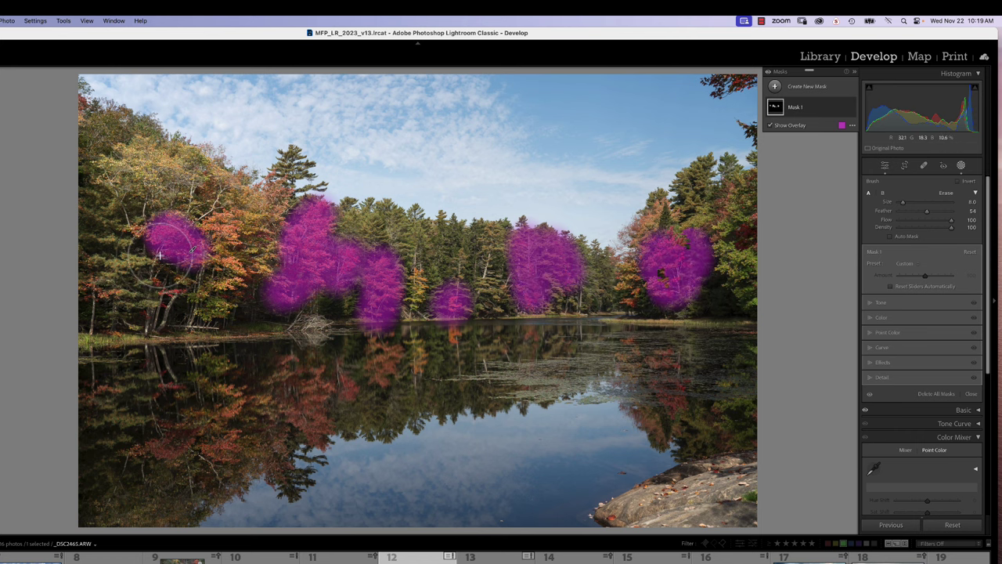
{"action": "left_click_drag", "start_coordinate": [92, 285], "coordinate": [108, 282]}
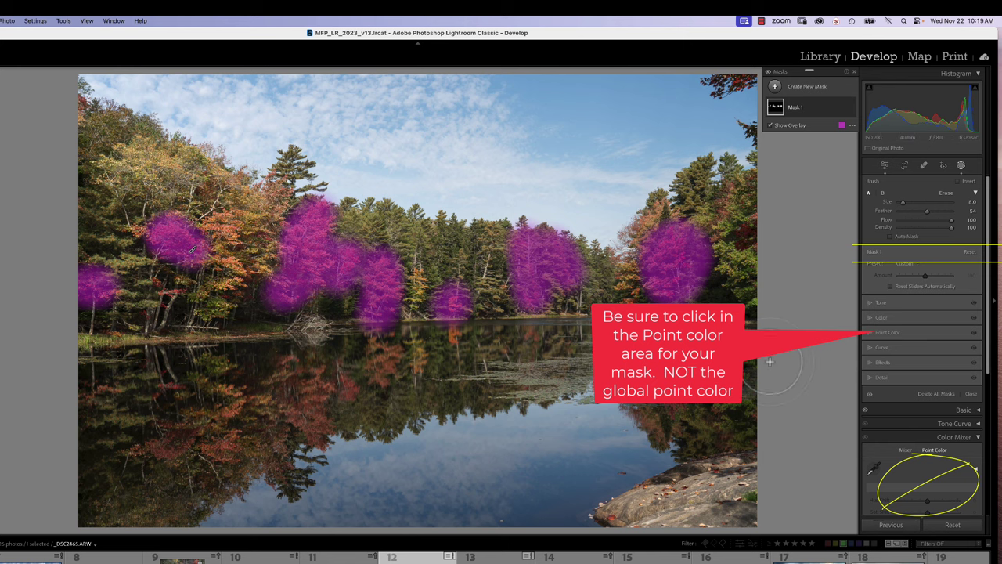
- Sample the red foliage with the mask's own Point Color and raise its luminance shift to 77
{"action": "left_click", "coordinate": [883, 336]}
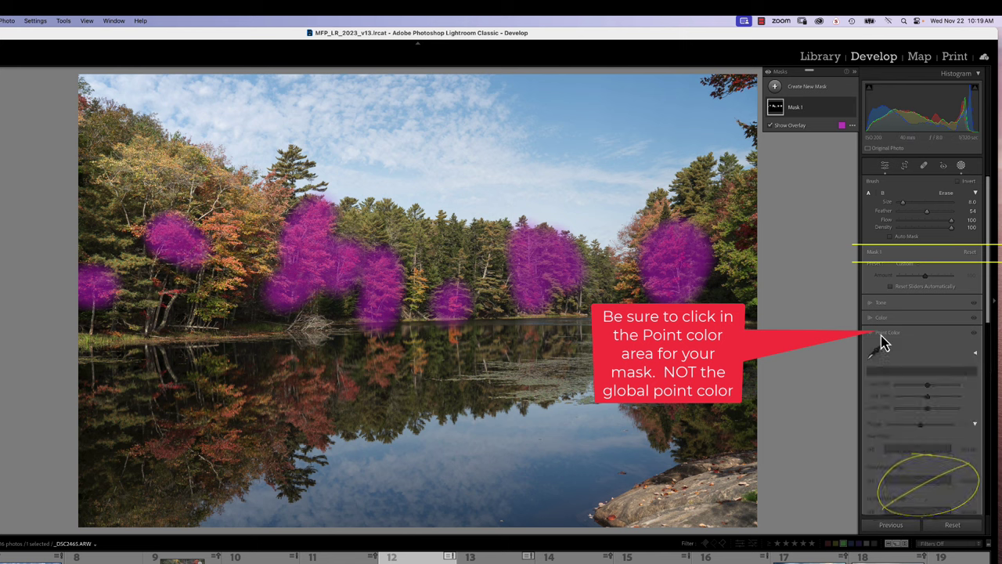
{"action": "left_click", "coordinate": [873, 352]}
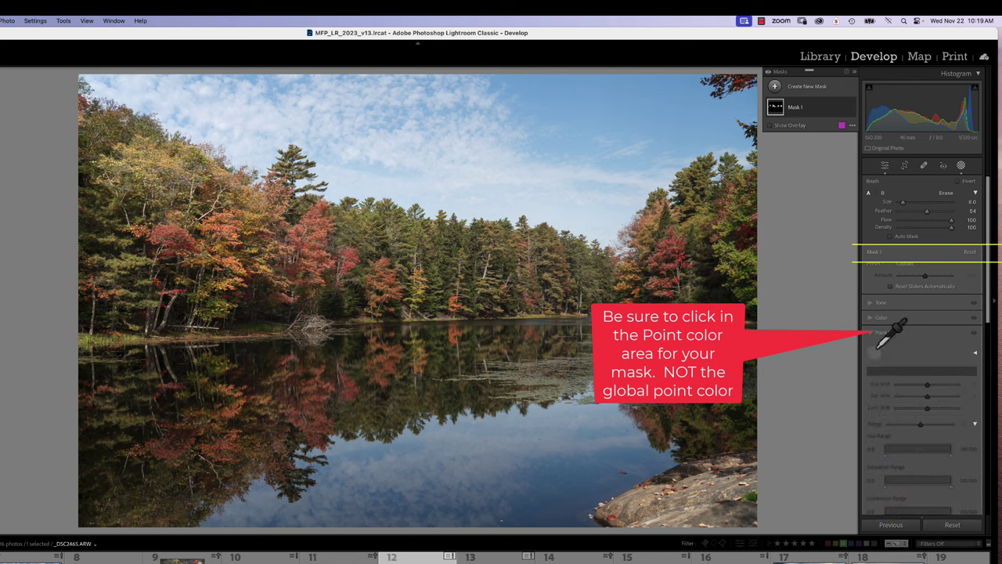
{"action": "left_click", "coordinate": [317, 233]}
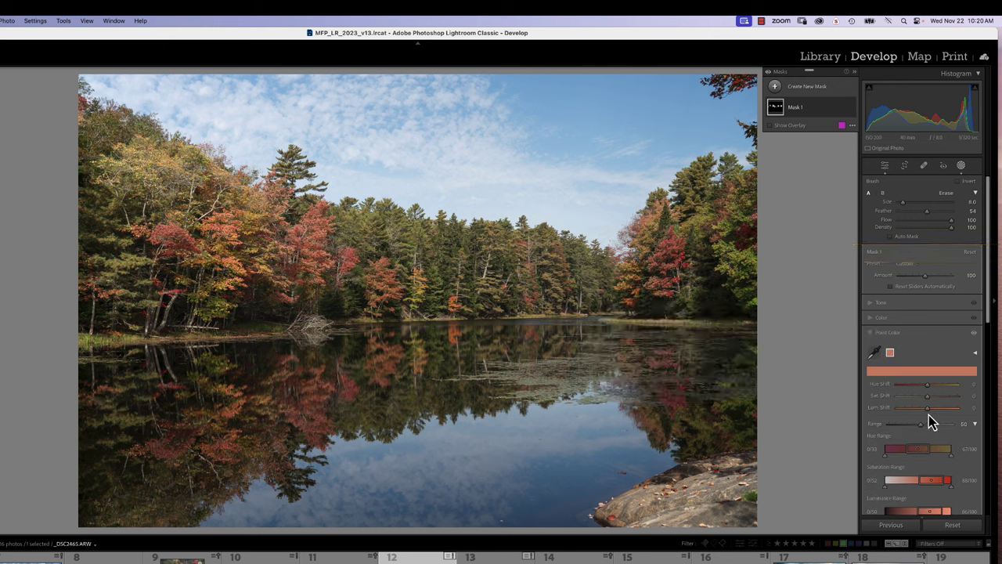
{"action": "mouse_move", "coordinate": [928, 413]}
{"action": "left_mouse_down"}
{"action": "mouse_move", "coordinate": [948, 414]}
{"action": "mouse_move", "coordinate": [901, 407]}
{"action": "mouse_move", "coordinate": [945, 407]}
{"action": "left_mouse_up"}
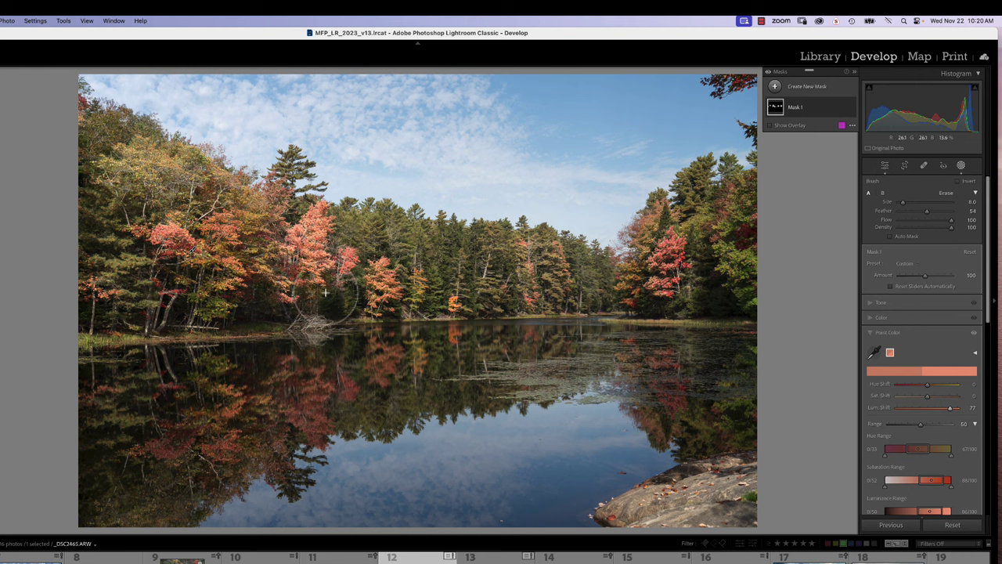
- Add another brush to the red-tree mask and paint over the reddish treetops beside the yellow tree
{"action": "left_click", "coordinate": [795, 114]}
{"action": "left_click", "coordinate": [793, 140]}
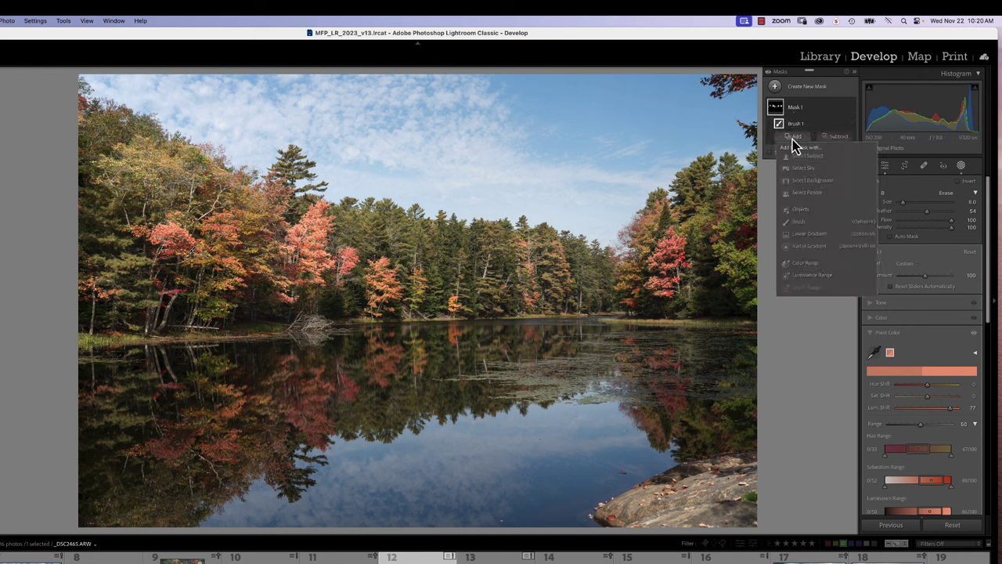
{"action": "left_click", "coordinate": [798, 223]}
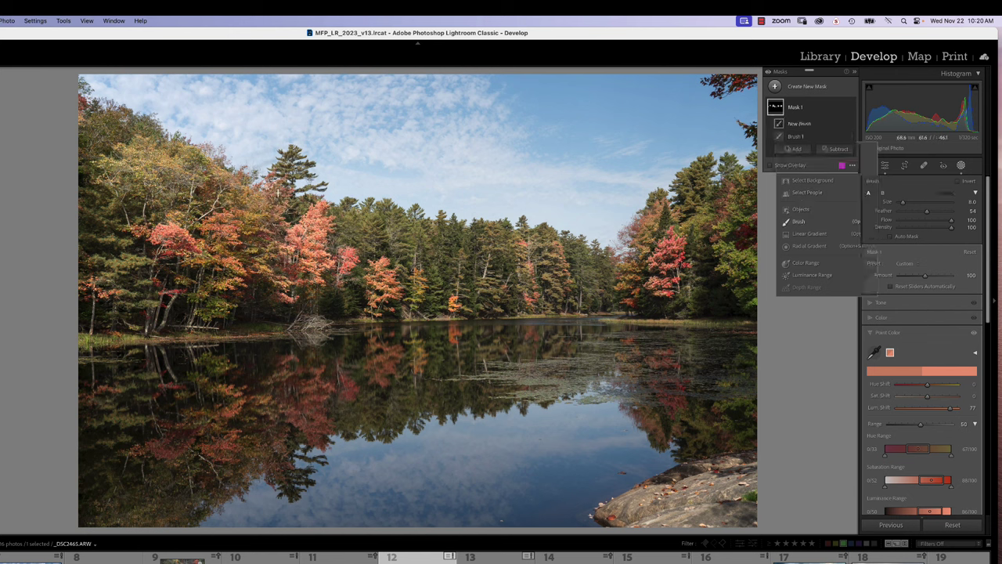
{"action": "mouse_move", "coordinate": [258, 176]}
{"action": "left_mouse_down"}
{"action": "mouse_move", "coordinate": [241, 184]}
{"action": "mouse_move", "coordinate": [242, 157]}
{"action": "left_mouse_up"}
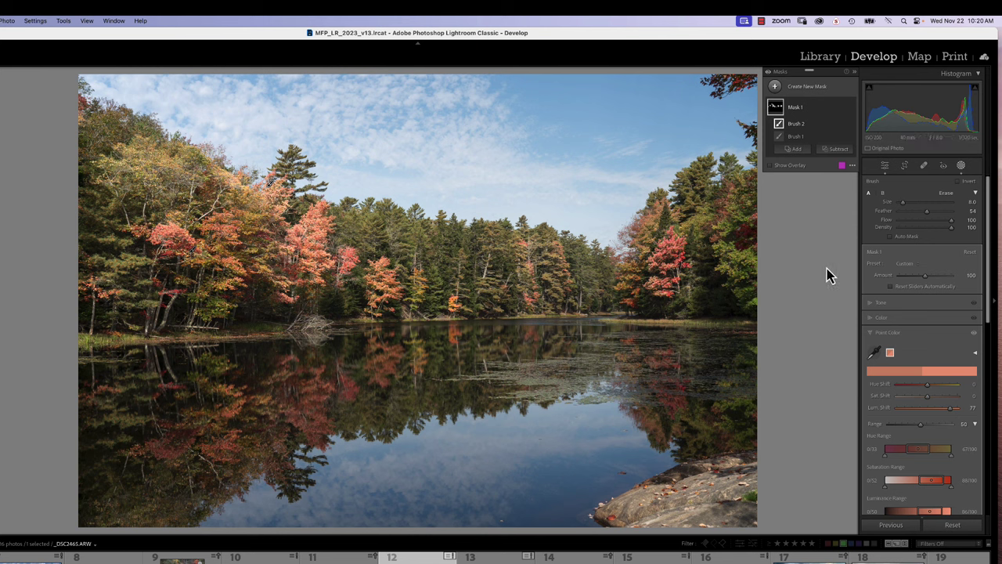
- Set the sampled red's hue shift to -3, saturation shift to 24 and luminance shift to 11
{"action": "left_click_drag", "start_coordinate": [949, 408], "coordinate": [927, 387]}
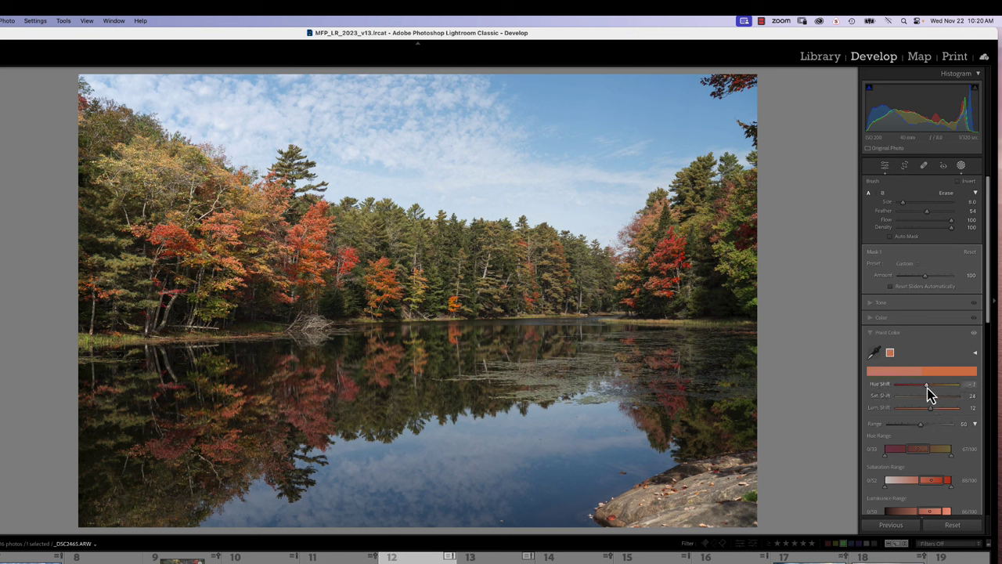
{"action": "left_click_drag", "start_coordinate": [927, 387], "coordinate": [926, 388]}
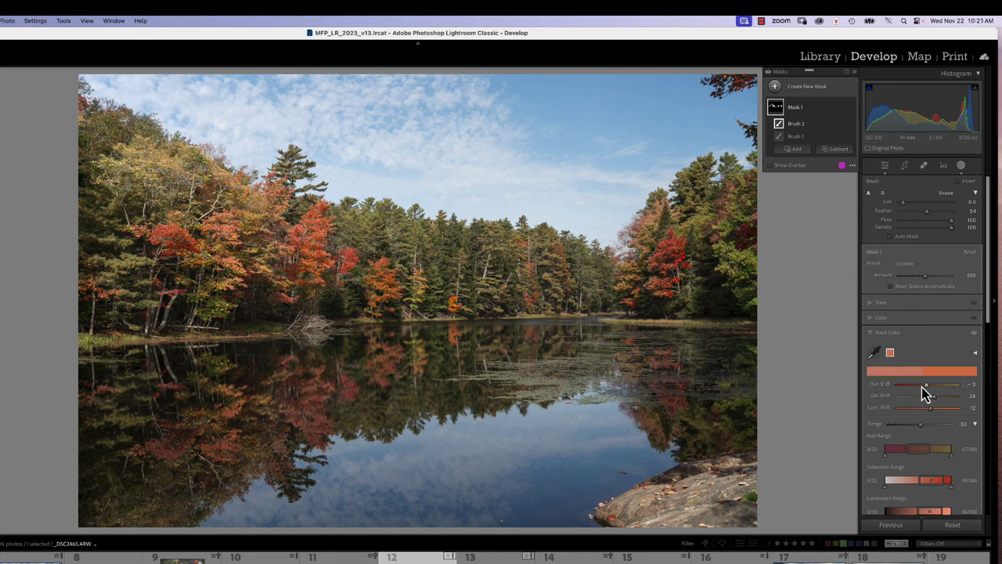
{"action": "left_click_drag", "start_coordinate": [936, 415], "coordinate": [935, 416]}
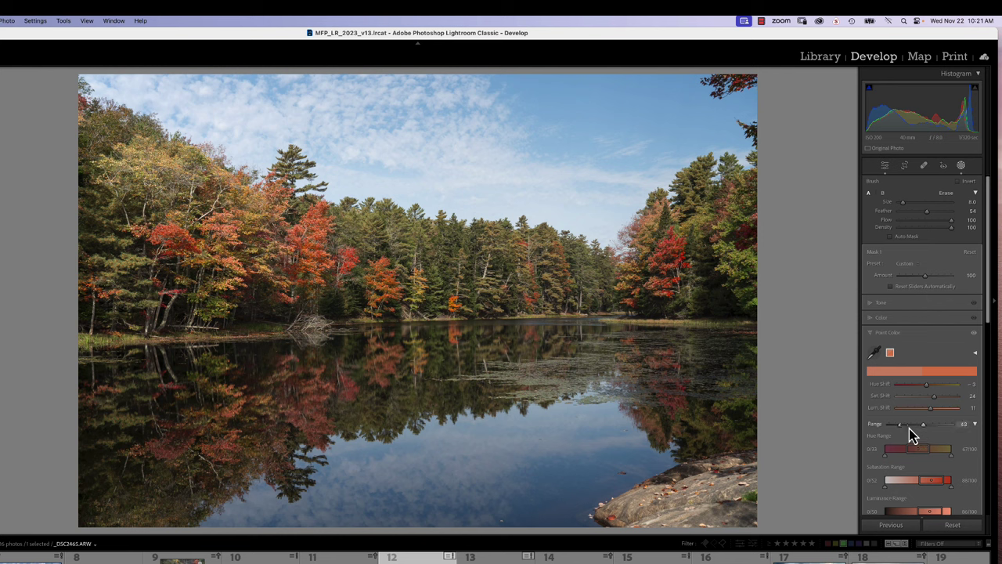
- Widen the sampled red's Point Color range to 58 and reduce the mask's overall amount to 69
{"action": "mouse_move", "coordinate": [938, 428]}
{"action": "left_mouse_down"}
{"action": "mouse_move", "coordinate": [947, 430]}
{"action": "mouse_move", "coordinate": [917, 429]}
{"action": "left_mouse_up"}
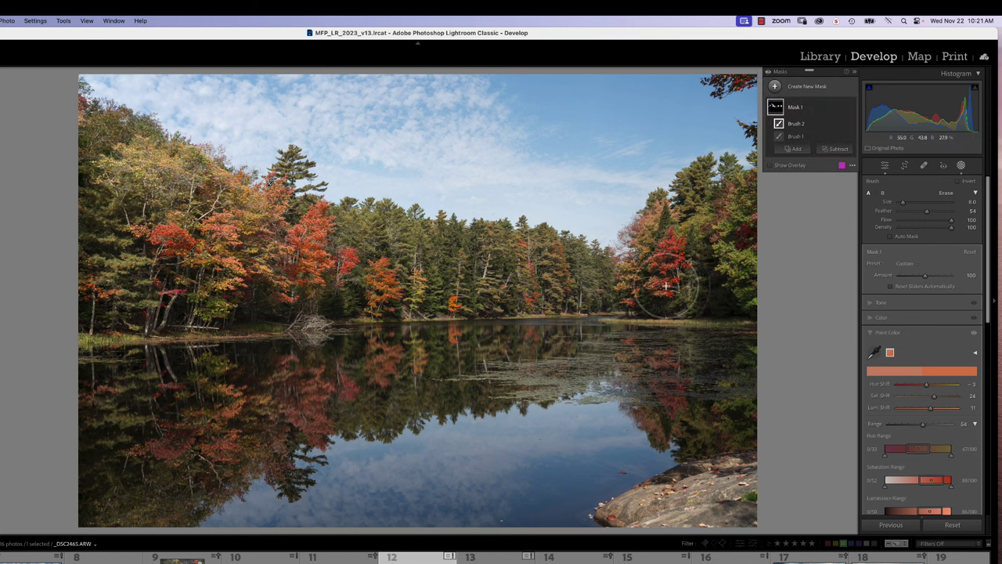
{"action": "mouse_move", "coordinate": [931, 426]}
{"action": "left_mouse_down"}
{"action": "mouse_move", "coordinate": [951, 427]}
{"action": "mouse_move", "coordinate": [925, 419]}
{"action": "left_mouse_up"}
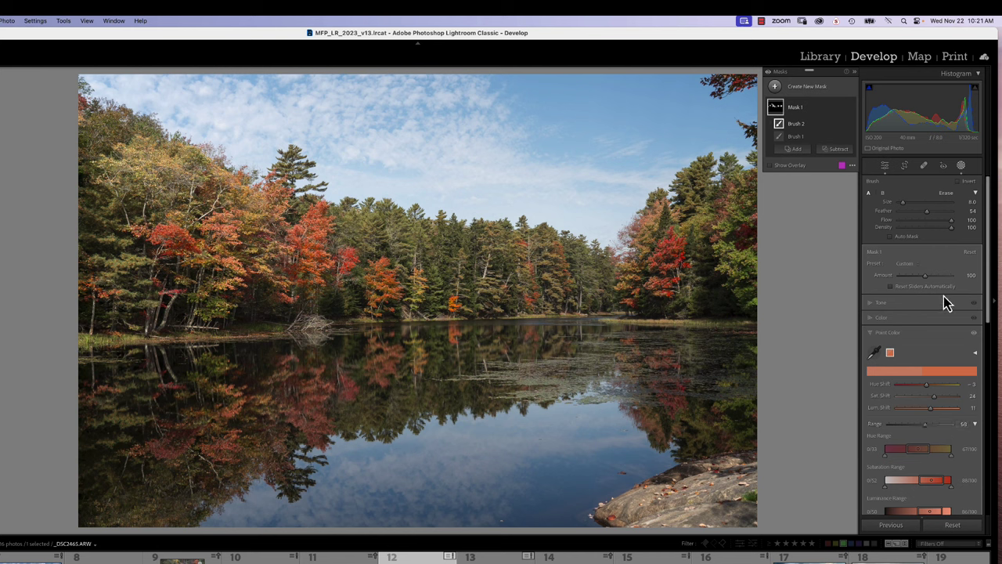
{"action": "mouse_move", "coordinate": [926, 278]}
{"action": "left_mouse_down"}
{"action": "mouse_move", "coordinate": [909, 280]}
{"action": "mouse_move", "coordinate": [946, 288]}
{"action": "mouse_move", "coordinate": [928, 286]}
{"action": "left_mouse_up"}
{"action": "mouse_move", "coordinate": [926, 280]}
{"action": "left_mouse_down"}
{"action": "mouse_move", "coordinate": [941, 279]}
{"action": "mouse_move", "coordinate": [923, 288]}
{"action": "left_mouse_up"}
- Rename the red-tree mask as "reds"
{"action": "double_click", "coordinate": [793, 110]}
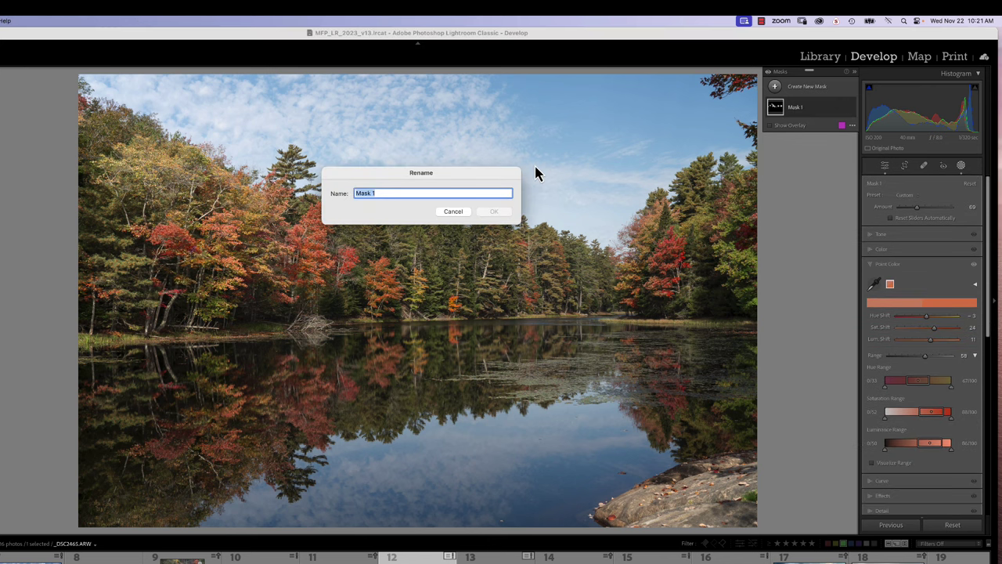
{"action": "type", "text": "reds"}
{"action": "left_click", "coordinate": [500, 214]}
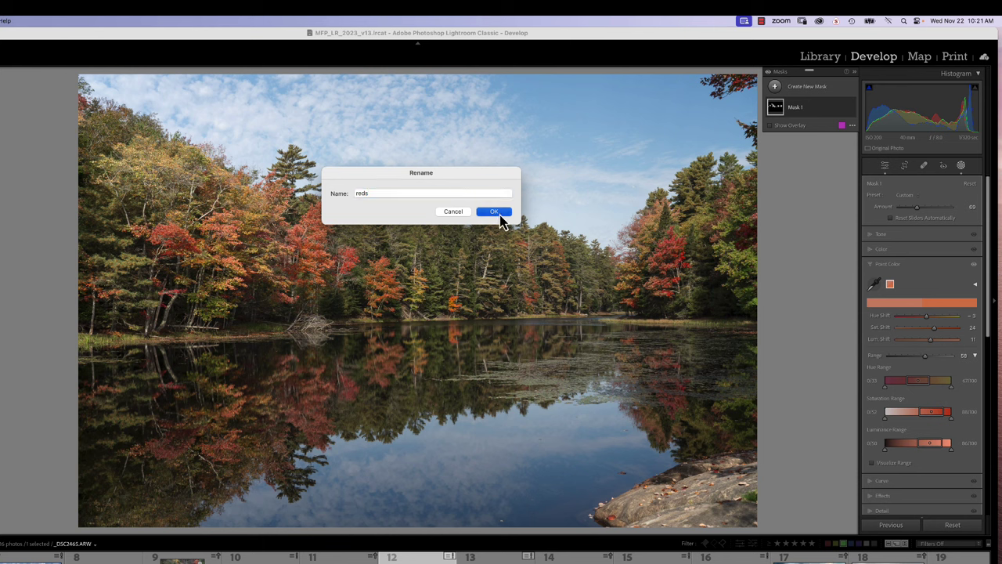
- Create a new brush mask and paint it over the yellow and orange trees on both shores and the small yellow tree in the middle
{"action": "left_click", "coordinate": [777, 91]}
{"action": "left_click", "coordinate": [817, 179]}
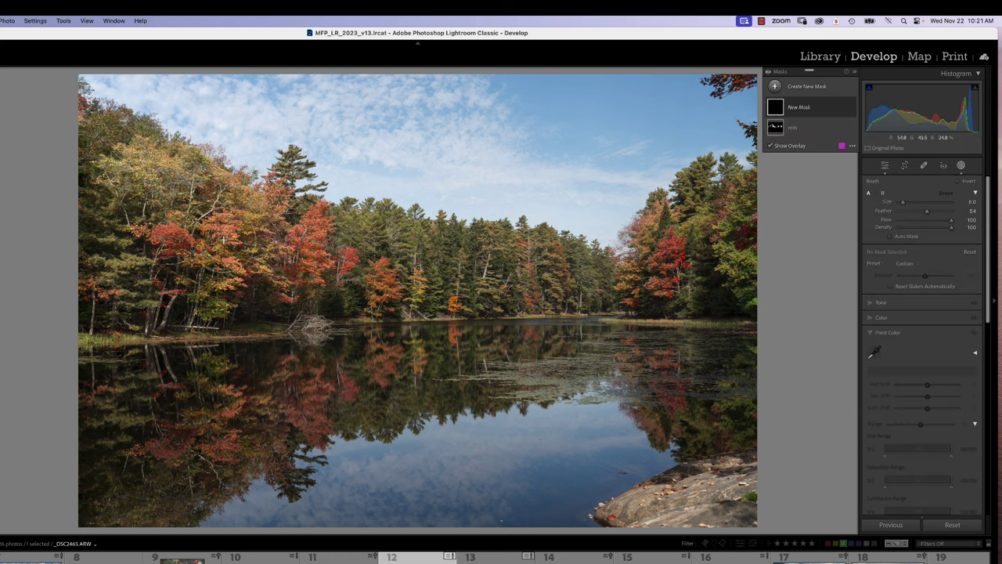
{"action": "mouse_move", "coordinate": [220, 293]}
{"action": "left_mouse_down"}
{"action": "mouse_move", "coordinate": [226, 270]}
{"action": "mouse_move", "coordinate": [221, 290]}
{"action": "mouse_move", "coordinate": [267, 270]}
{"action": "mouse_move", "coordinate": [235, 165]}
{"action": "mouse_move", "coordinate": [188, 129]}
{"action": "mouse_move", "coordinate": [106, 152]}
{"action": "mouse_move", "coordinate": [118, 188]}
{"action": "mouse_move", "coordinate": [203, 184]}
{"action": "mouse_move", "coordinate": [157, 164]}
{"action": "left_mouse_up"}
{"action": "left_click", "coordinate": [696, 221]}
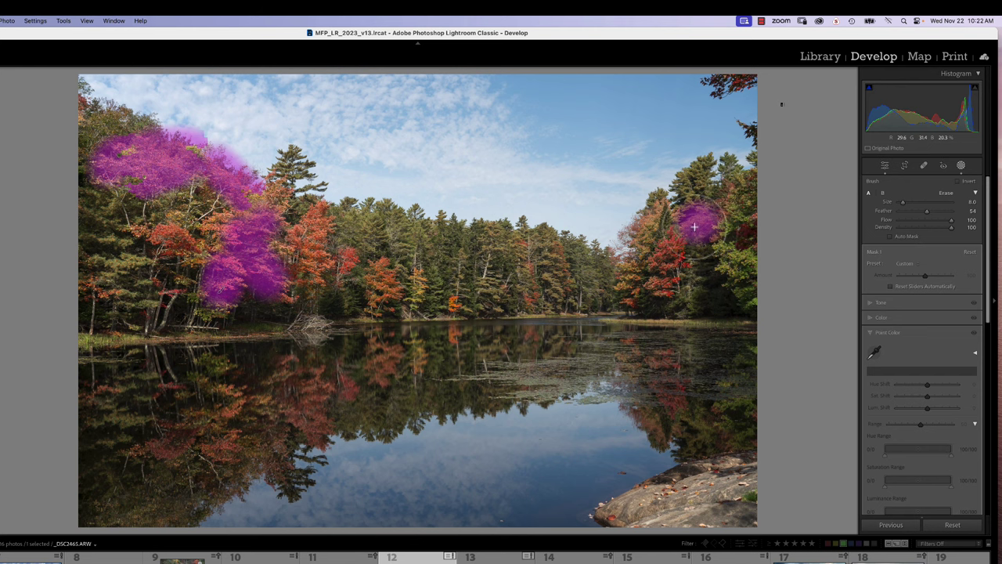
{"action": "left_click_drag", "start_coordinate": [638, 201], "coordinate": [618, 291]}
{"action": "left_click_drag", "start_coordinate": [717, 235], "coordinate": [736, 258]}
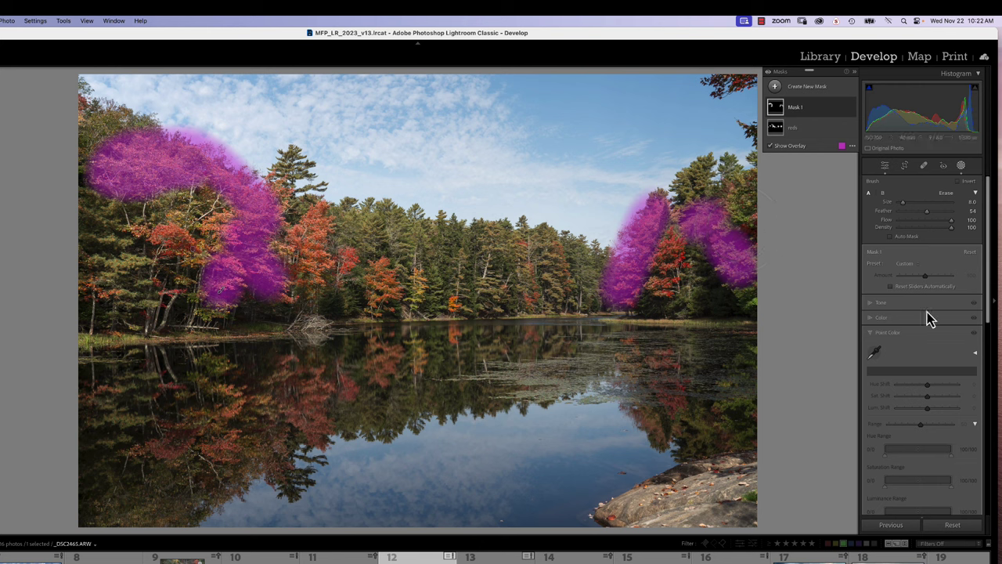
{"action": "left_click_drag", "start_coordinate": [419, 272], "coordinate": [419, 297]}
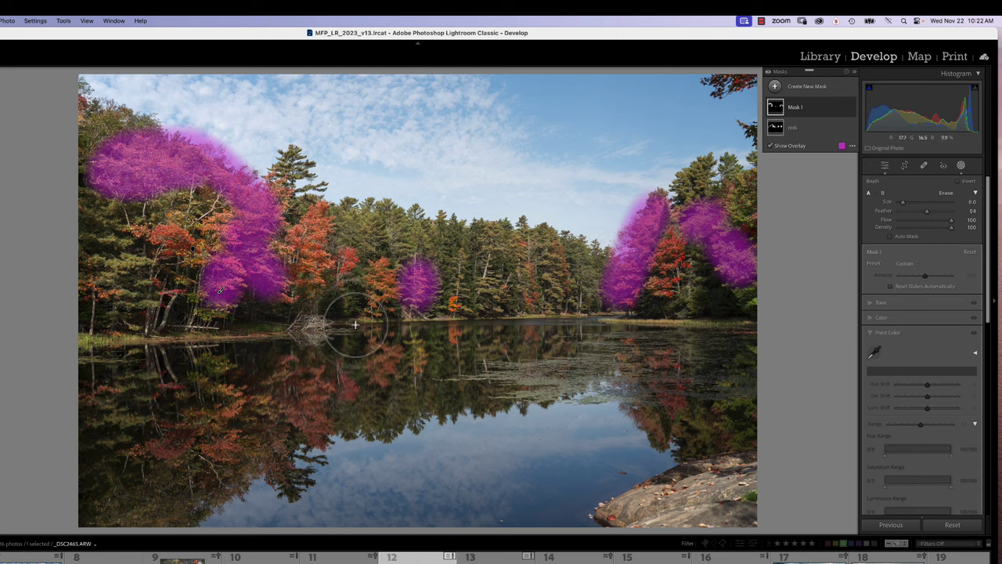
- Sample the yellow foliage with the new mask's Point Color, set its luminance shift to 8 and increase its saturation shift
{"action": "left_click", "coordinate": [872, 353]}
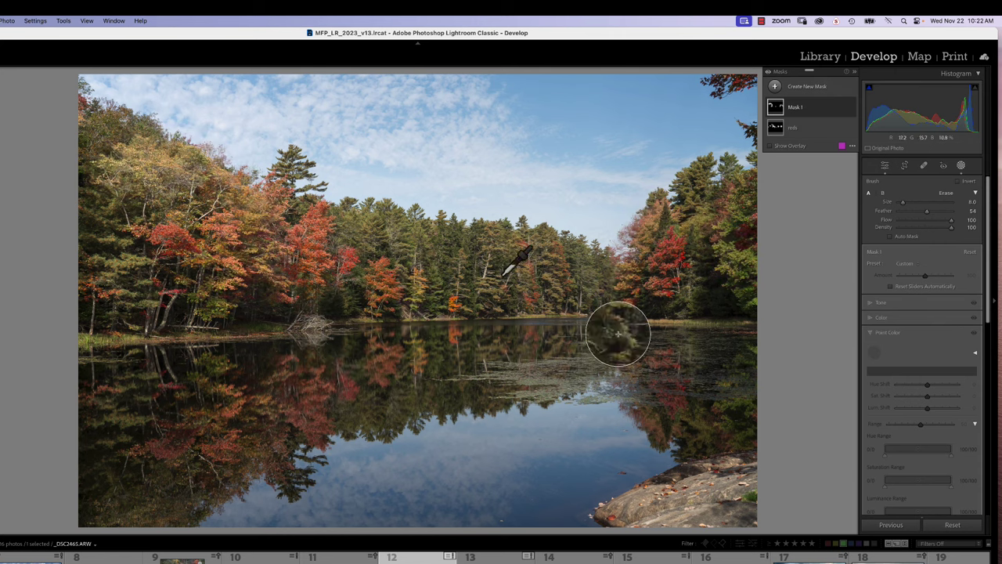
{"action": "left_click", "coordinate": [298, 258]}
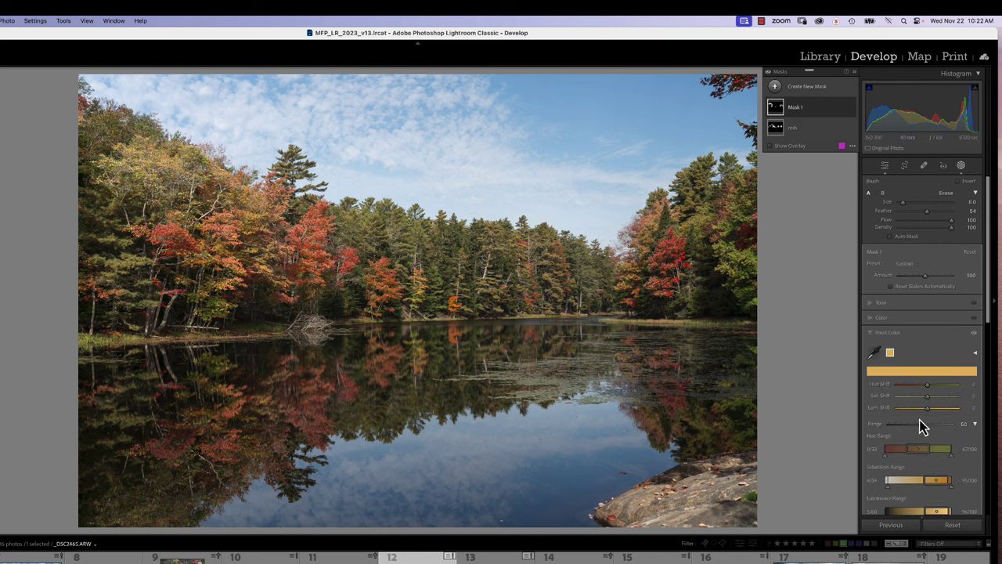
{"action": "mouse_move", "coordinate": [930, 415]}
{"action": "left_mouse_down"}
{"action": "mouse_move", "coordinate": [941, 416]}
{"action": "mouse_move", "coordinate": [921, 415]}
{"action": "mouse_move", "coordinate": [944, 413]}
{"action": "mouse_move", "coordinate": [918, 415]}
{"action": "mouse_move", "coordinate": [934, 410]}
{"action": "left_mouse_up"}
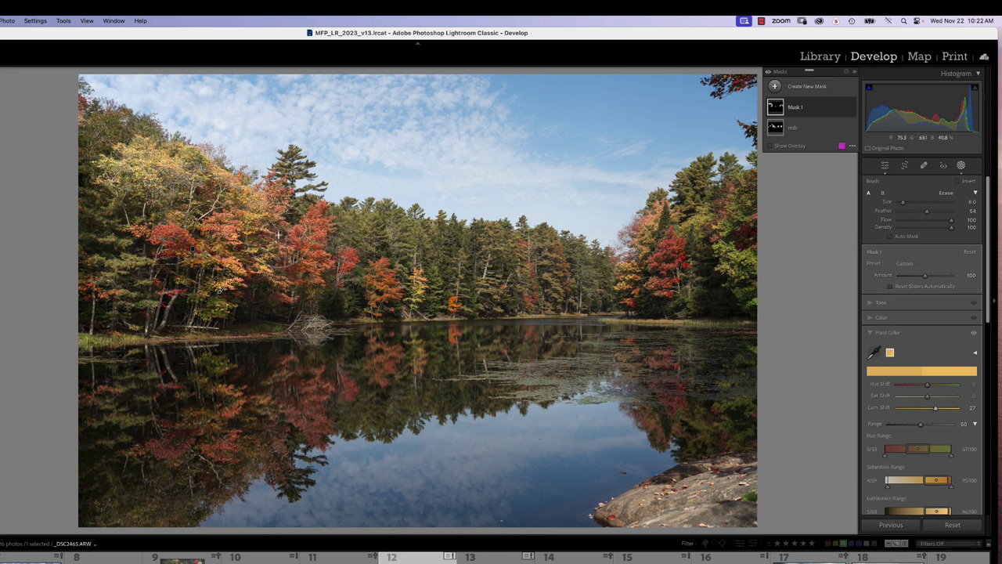
{"action": "left_click_drag", "start_coordinate": [937, 412], "coordinate": [943, 397]}
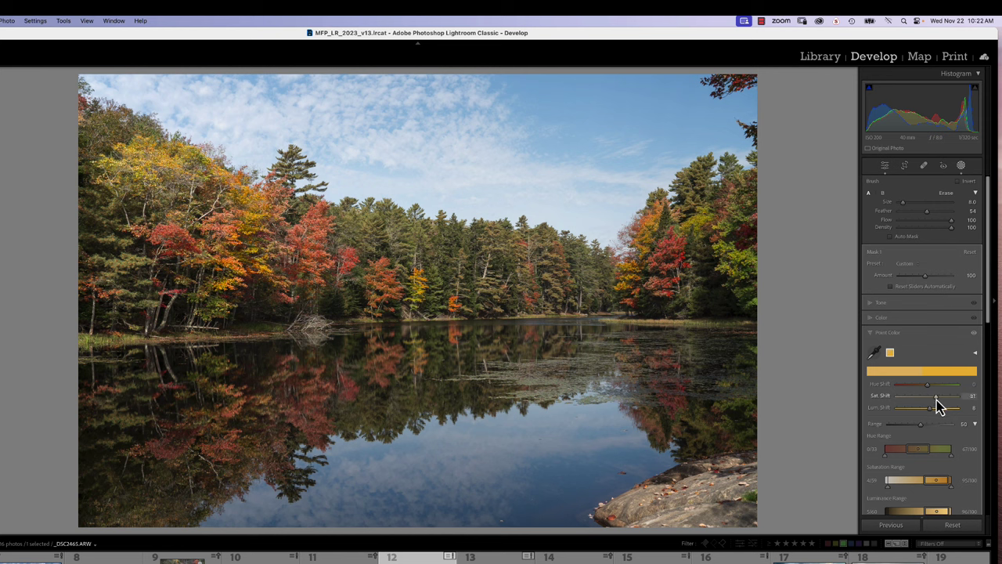
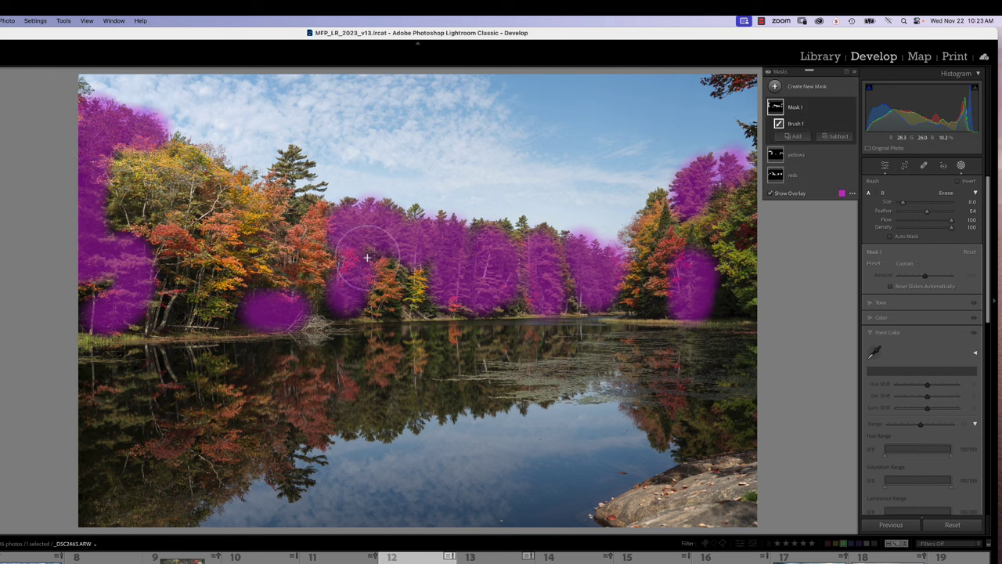
- Fill in the green-tree mask by brushing over the remaining evergreens on the far shore and the green trees on the right bank
{"action": "mouse_move", "coordinate": [367, 258]}
{"action": "left_mouse_down"}
{"action": "mouse_move", "coordinate": [454, 249]}
{"action": "mouse_move", "coordinate": [502, 224]}
{"action": "mouse_move", "coordinate": [528, 231]}
{"action": "mouse_move", "coordinate": [513, 302]}
{"action": "left_mouse_up"}
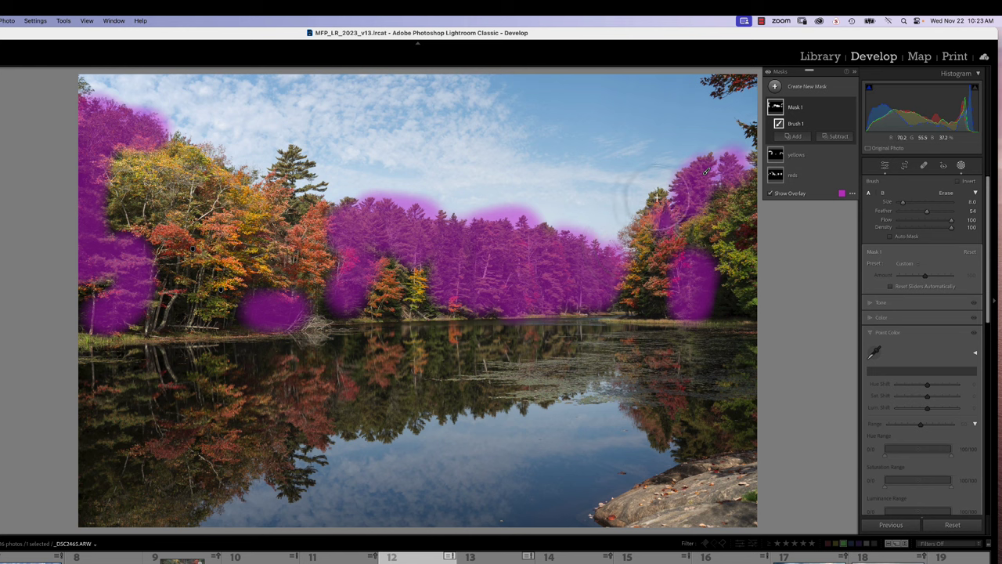
{"action": "mouse_move", "coordinate": [664, 210]}
{"action": "left_mouse_down"}
{"action": "mouse_move", "coordinate": [654, 194]}
{"action": "mouse_move", "coordinate": [656, 227]}
{"action": "left_mouse_up"}
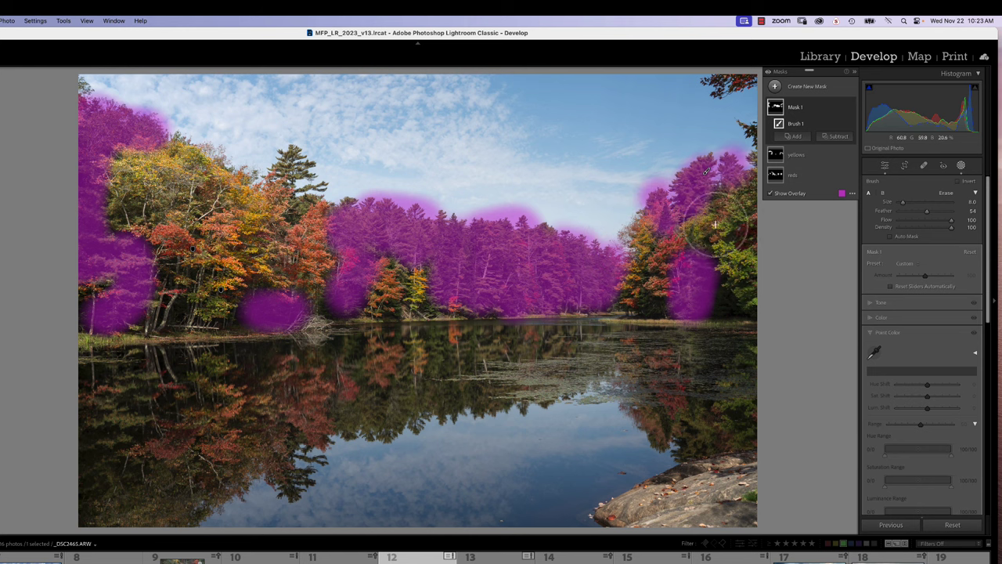
{"action": "mouse_move", "coordinate": [716, 227]}
{"action": "left_mouse_down"}
{"action": "mouse_move", "coordinate": [750, 289]}
{"action": "mouse_move", "coordinate": [733, 263]}
{"action": "mouse_move", "coordinate": [757, 190]}
{"action": "left_mouse_up"}
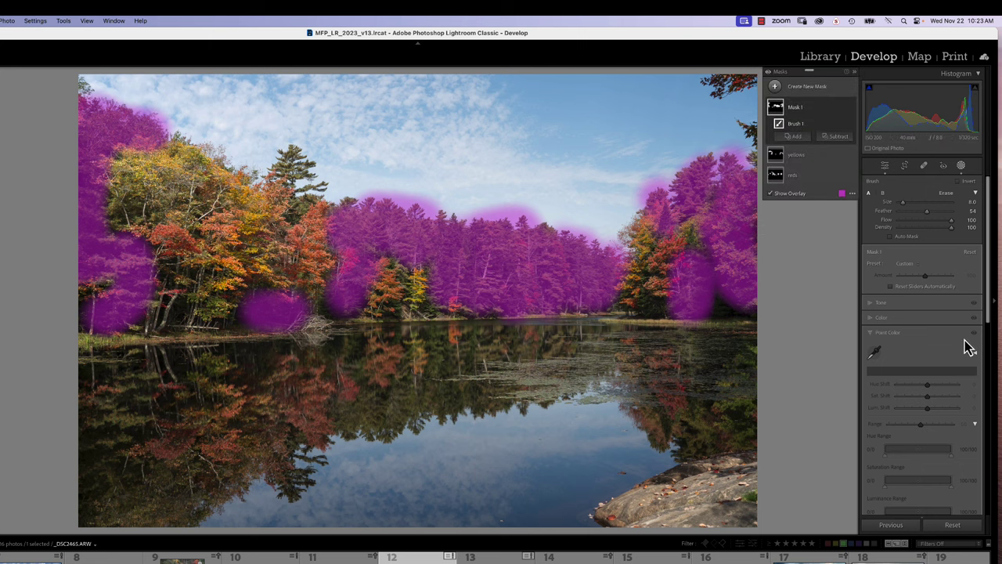
- Sample the evergreen foliage on the far shore with the green-tree mask's Point Color and set hue shift 19, saturation shift 47 and luminance shift 13
{"action": "left_click", "coordinate": [875, 354]}
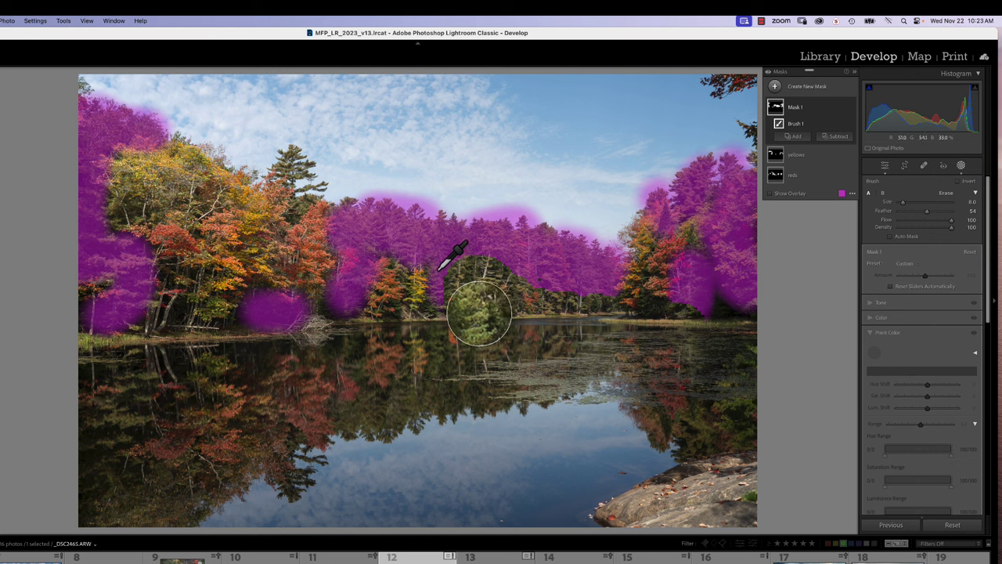
{"action": "left_click", "coordinate": [476, 299]}
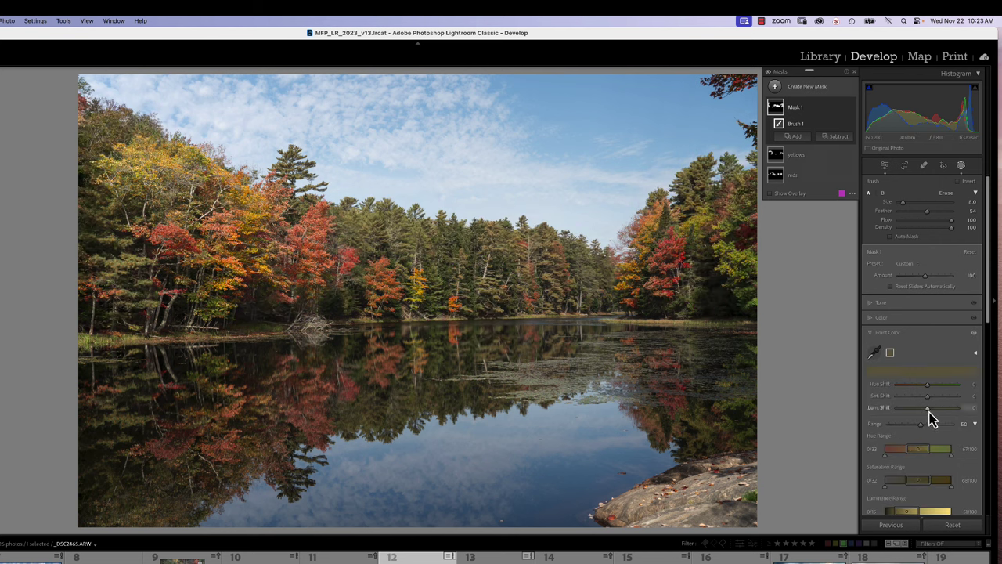
{"action": "mouse_move", "coordinate": [929, 413]}
{"action": "left_mouse_down"}
{"action": "mouse_move", "coordinate": [962, 414]}
{"action": "mouse_move", "coordinate": [925, 415]}
{"action": "mouse_move", "coordinate": [946, 414]}
{"action": "mouse_move", "coordinate": [931, 415]}
{"action": "mouse_move", "coordinate": [931, 401]}
{"action": "mouse_move", "coordinate": [947, 405]}
{"action": "mouse_move", "coordinate": [933, 389]}
{"action": "mouse_move", "coordinate": [935, 408]}
{"action": "left_mouse_up"}
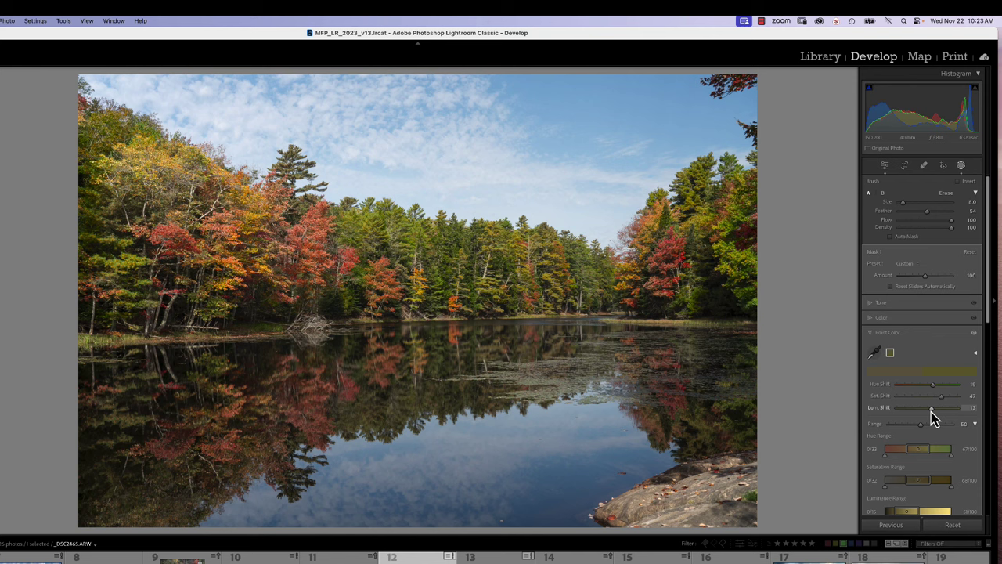
{"action": "left_click_drag", "start_coordinate": [931, 415], "coordinate": [931, 415]}
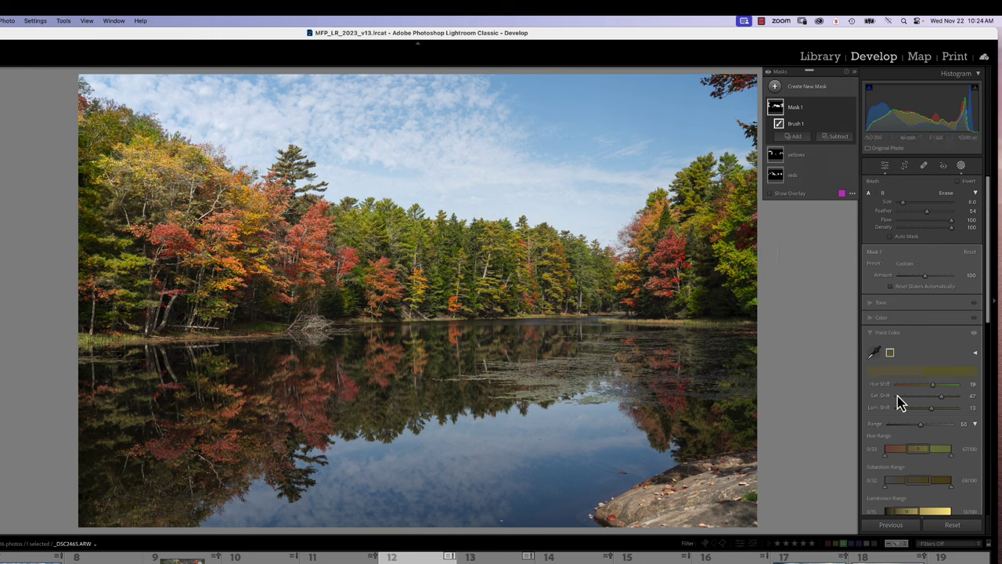
- Collapse the adjustment sections and rename the green-tree mask as "greens"
{"action": "left_click", "coordinate": [883, 318]}
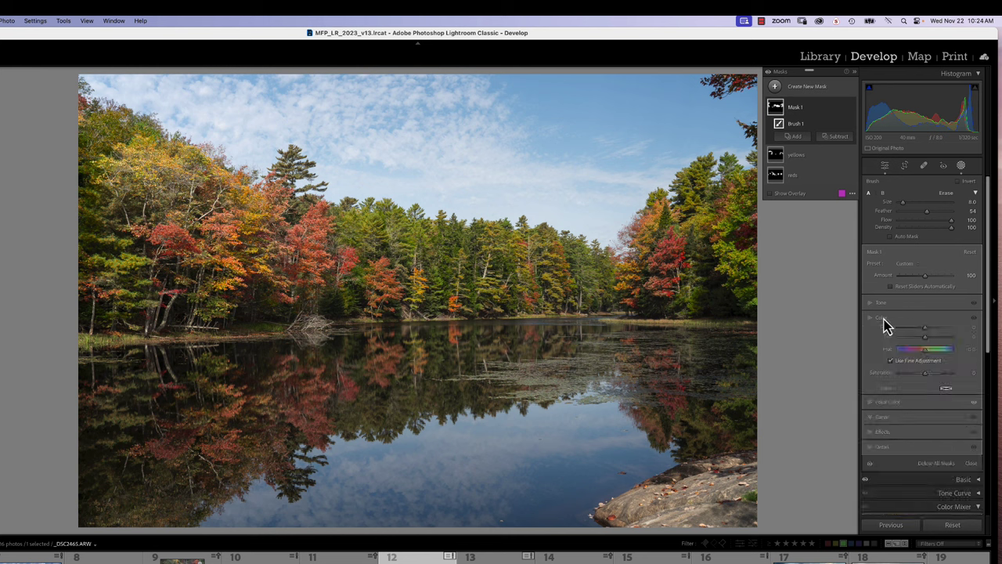
{"action": "left_click", "coordinate": [883, 318]}
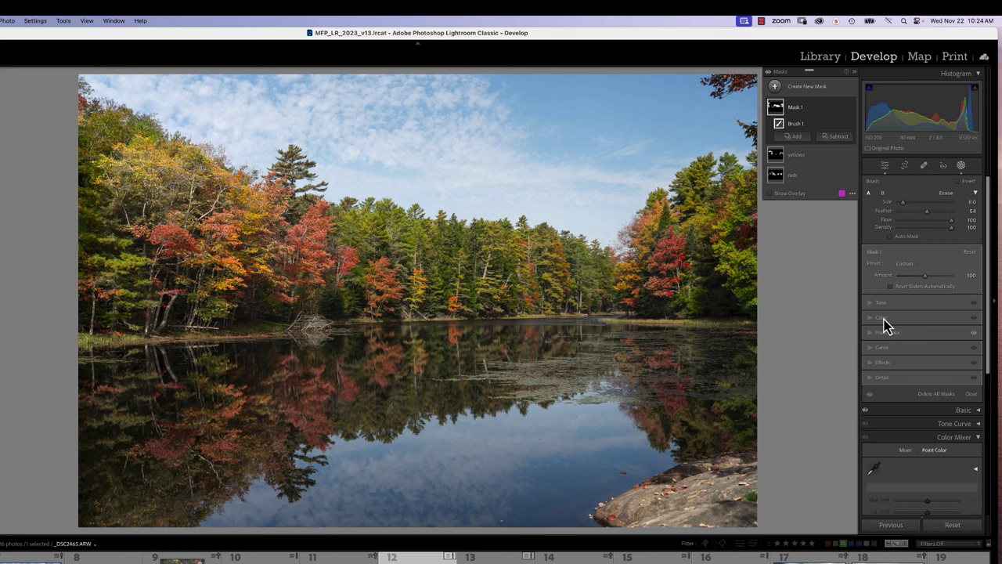
{"action": "double_click", "coordinate": [796, 110]}
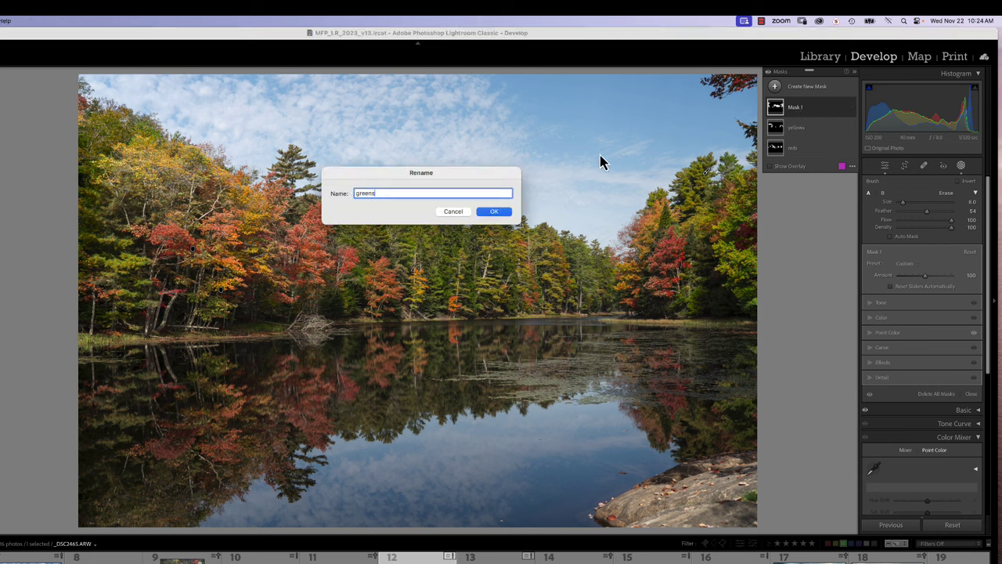
{"action": "left_click", "coordinate": [495, 212]}
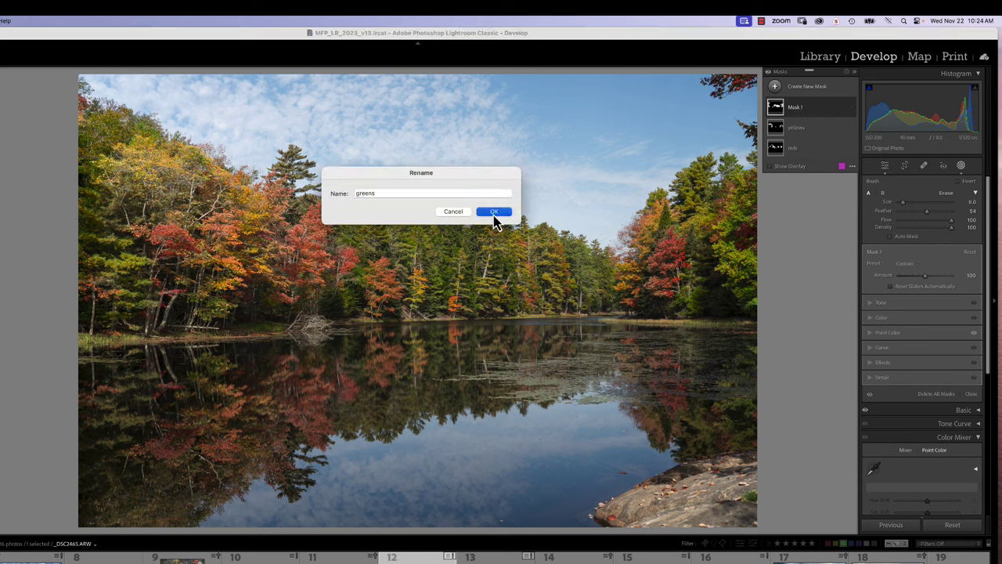
- Intersect the greens mask with a brush and set the brush to size 8.3, feather 41 and flow 43
{"action": "left_click", "coordinate": [841, 108]}
{"action": "mouse_move", "coordinate": [861, 152]}
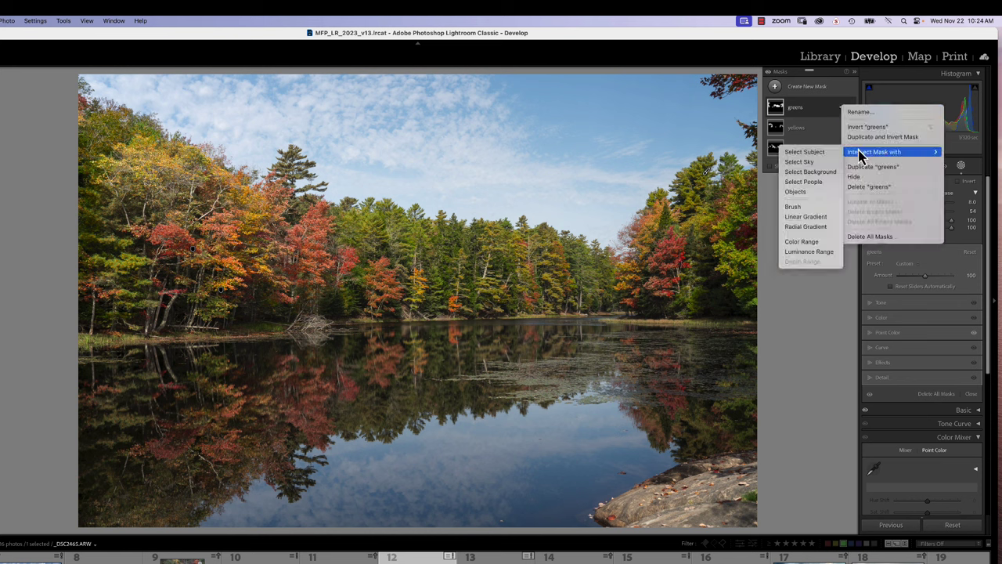
{"action": "left_click", "coordinate": [800, 208]}
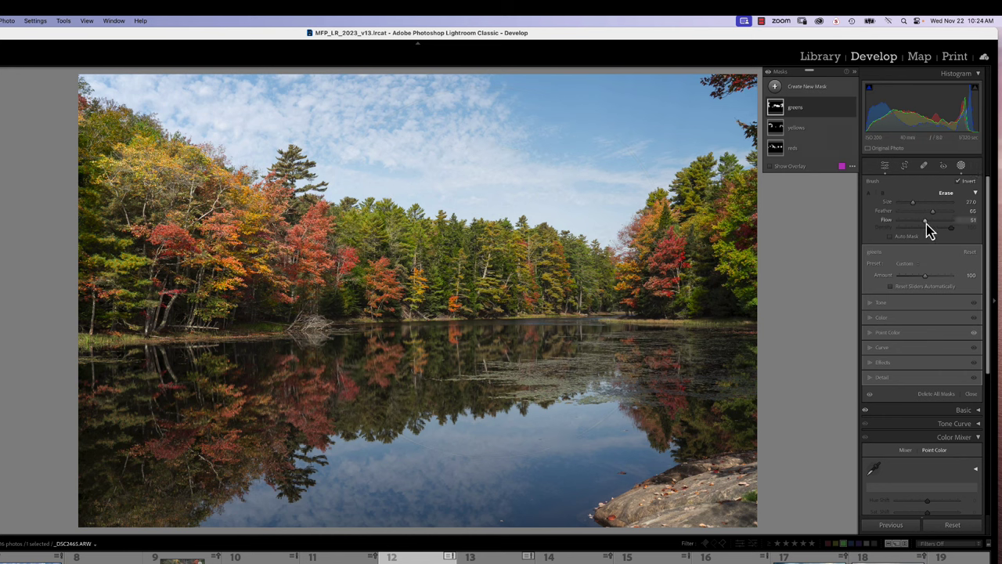
{"action": "left_click_drag", "start_coordinate": [925, 224], "coordinate": [922, 227]}
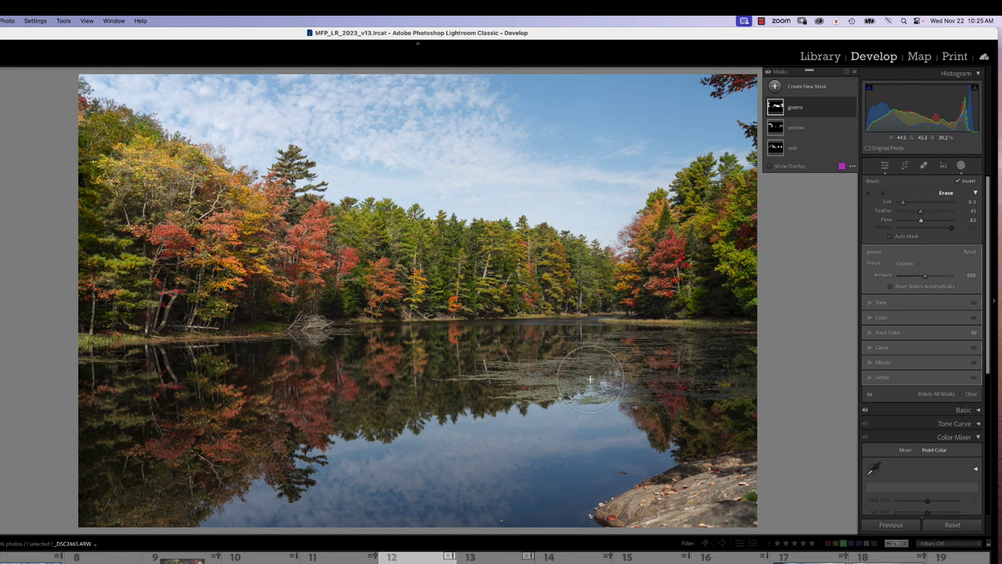
- Paint the intersecting brush over the green trees on the right bank, the far shore and the left bank to vary the green effect
{"action": "mouse_move", "coordinate": [591, 380]}
{"action": "left_mouse_down"}
{"action": "mouse_move", "coordinate": [537, 347]}
{"action": "mouse_move", "coordinate": [540, 338]}
{"action": "left_mouse_up"}
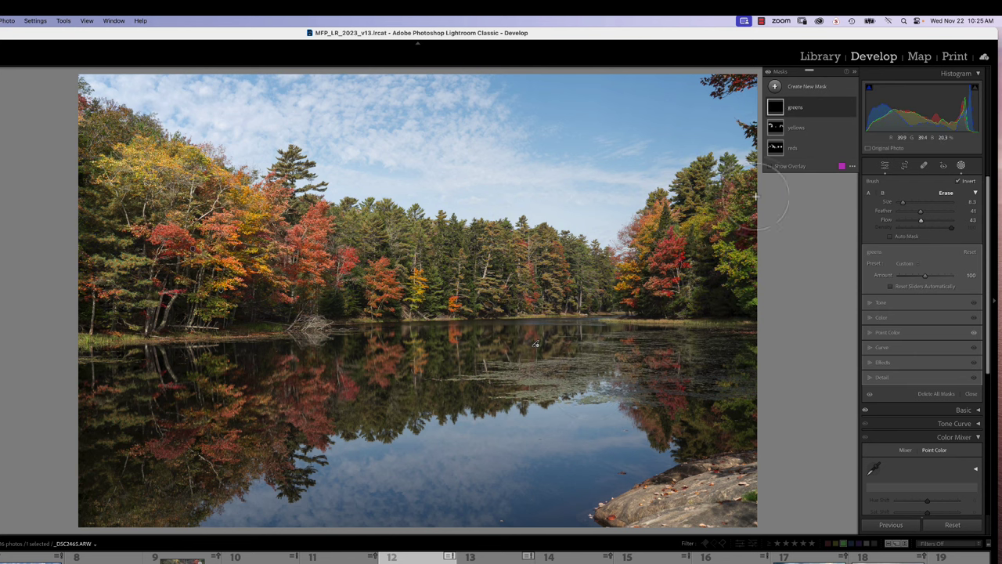
{"action": "left_click_drag", "start_coordinate": [732, 278], "coordinate": [744, 193]}
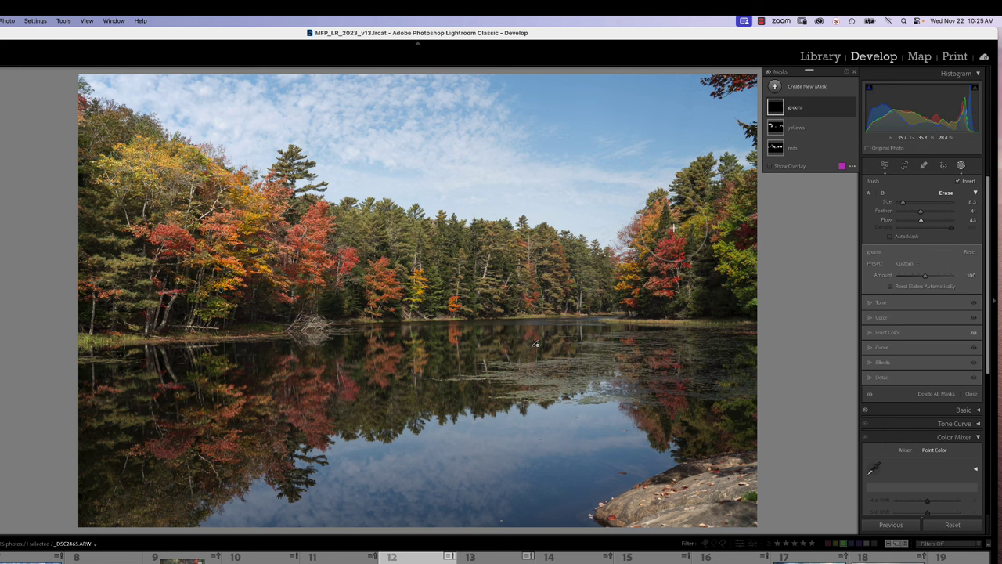
{"action": "mouse_move", "coordinate": [689, 270]}
{"action": "left_mouse_down"}
{"action": "mouse_move", "coordinate": [690, 311]}
{"action": "mouse_move", "coordinate": [591, 250]}
{"action": "mouse_move", "coordinate": [607, 270]}
{"action": "mouse_move", "coordinate": [627, 271]}
{"action": "left_mouse_up"}
{"action": "left_click_drag", "start_coordinate": [743, 220], "coordinate": [742, 243]}
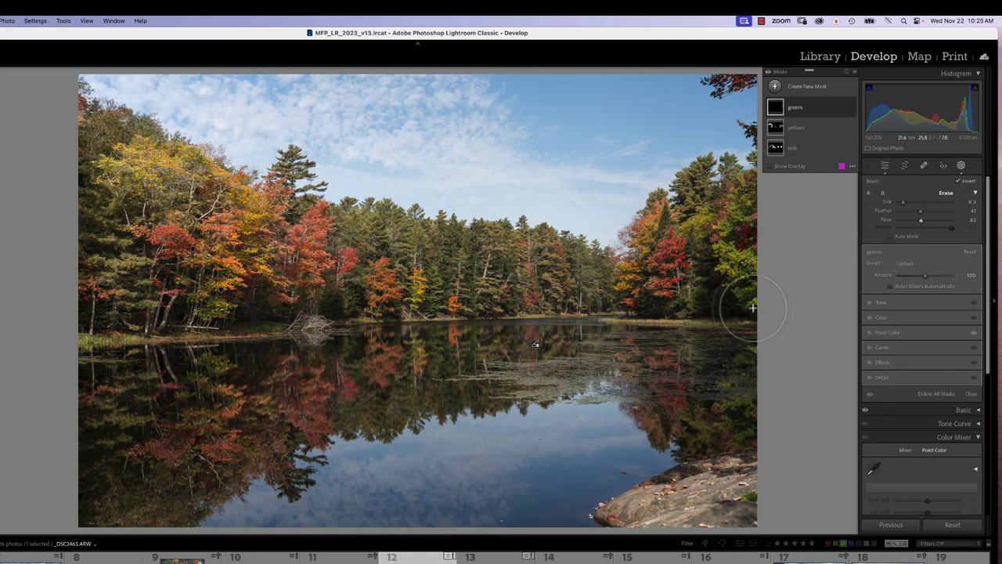
{"action": "mouse_move", "coordinate": [580, 272]}
{"action": "left_mouse_down"}
{"action": "mouse_move", "coordinate": [536, 275]}
{"action": "mouse_move", "coordinate": [456, 244]}
{"action": "mouse_move", "coordinate": [443, 250]}
{"action": "mouse_move", "coordinate": [444, 267]}
{"action": "mouse_move", "coordinate": [450, 210]}
{"action": "mouse_move", "coordinate": [369, 198]}
{"action": "mouse_move", "coordinate": [356, 208]}
{"action": "mouse_move", "coordinate": [399, 213]}
{"action": "mouse_move", "coordinate": [437, 247]}
{"action": "mouse_move", "coordinate": [429, 295]}
{"action": "mouse_move", "coordinate": [452, 232]}
{"action": "mouse_move", "coordinate": [541, 247]}
{"action": "mouse_move", "coordinate": [559, 290]}
{"action": "mouse_move", "coordinate": [566, 269]}
{"action": "mouse_move", "coordinate": [585, 283]}
{"action": "mouse_move", "coordinate": [599, 256]}
{"action": "mouse_move", "coordinate": [597, 275]}
{"action": "mouse_move", "coordinate": [584, 239]}
{"action": "mouse_move", "coordinate": [605, 293]}
{"action": "mouse_move", "coordinate": [609, 239]}
{"action": "mouse_move", "coordinate": [604, 271]}
{"action": "mouse_move", "coordinate": [507, 271]}
{"action": "left_mouse_up"}
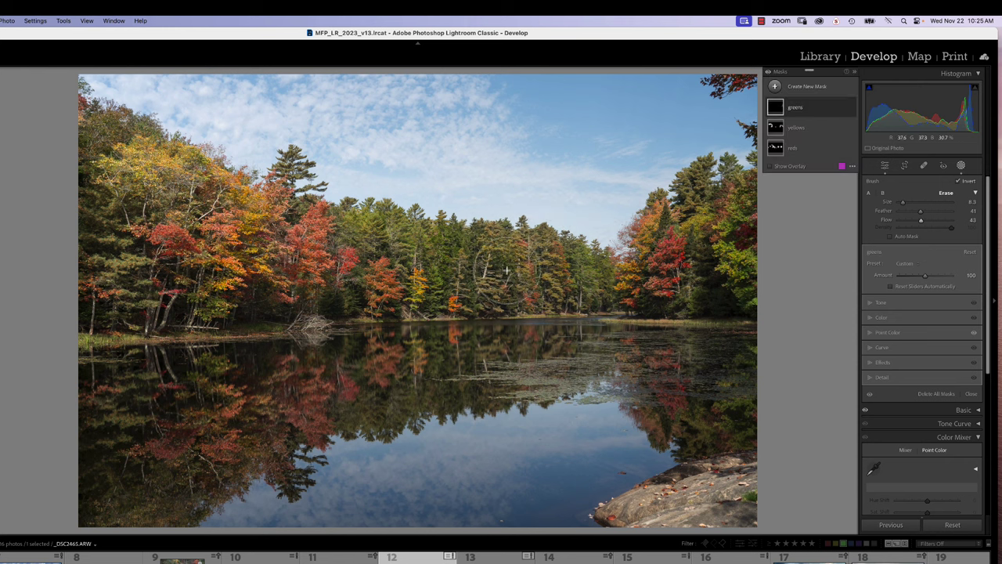
{"action": "mouse_move", "coordinate": [387, 255]}
{"action": "left_mouse_down"}
{"action": "mouse_move", "coordinate": [352, 266]}
{"action": "mouse_move", "coordinate": [335, 296]}
{"action": "mouse_move", "coordinate": [235, 281]}
{"action": "left_mouse_up"}
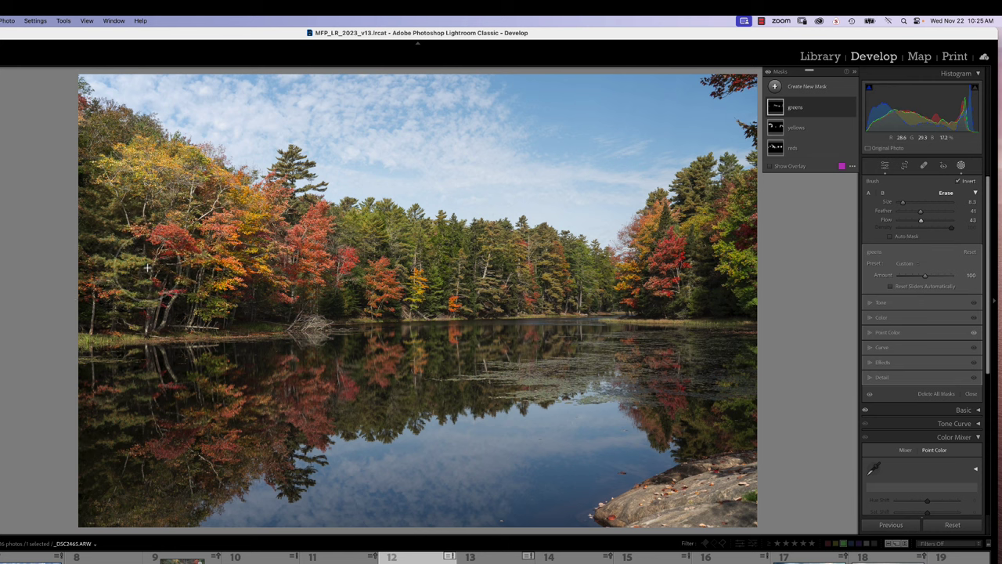
{"action": "mouse_move", "coordinate": [125, 293]}
{"action": "left_mouse_down"}
{"action": "mouse_move", "coordinate": [93, 290]}
{"action": "mouse_move", "coordinate": [135, 296]}
{"action": "mouse_move", "coordinate": [121, 322]}
{"action": "mouse_move", "coordinate": [125, 282]}
{"action": "left_mouse_up"}
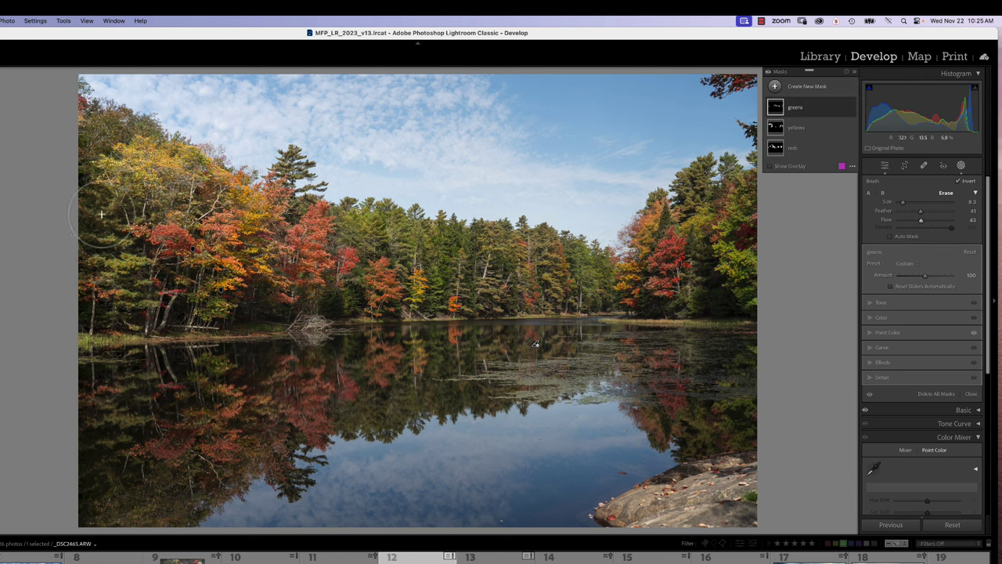
{"action": "mouse_move", "coordinate": [105, 211]}
{"action": "left_mouse_down"}
{"action": "mouse_move", "coordinate": [98, 176]}
{"action": "mouse_move", "coordinate": [129, 289]}
{"action": "mouse_move", "coordinate": [133, 187]}
{"action": "mouse_move", "coordinate": [102, 173]}
{"action": "mouse_move", "coordinate": [98, 208]}
{"action": "mouse_move", "coordinate": [94, 188]}
{"action": "mouse_move", "coordinate": [110, 125]}
{"action": "mouse_move", "coordinate": [138, 124]}
{"action": "mouse_move", "coordinate": [90, 134]}
{"action": "mouse_move", "coordinate": [102, 195]}
{"action": "mouse_move", "coordinate": [102, 130]}
{"action": "mouse_move", "coordinate": [132, 129]}
{"action": "mouse_move", "coordinate": [185, 196]}
{"action": "mouse_move", "coordinate": [309, 196]}
{"action": "mouse_move", "coordinate": [295, 151]}
{"action": "mouse_move", "coordinate": [310, 169]}
{"action": "mouse_move", "coordinate": [278, 228]}
{"action": "mouse_move", "coordinate": [329, 192]}
{"action": "left_mouse_up"}
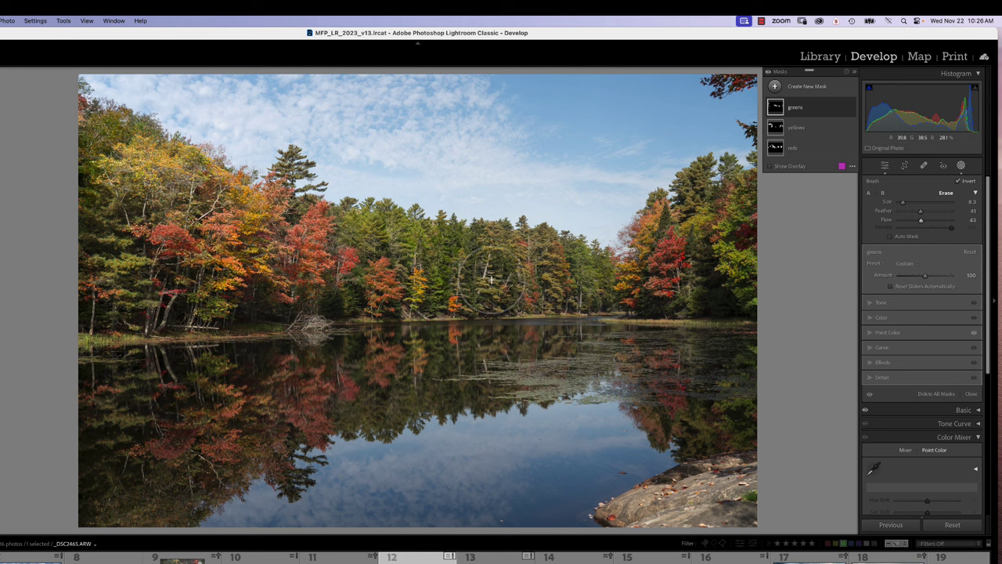
{"action": "left_click", "coordinate": [520, 301]}
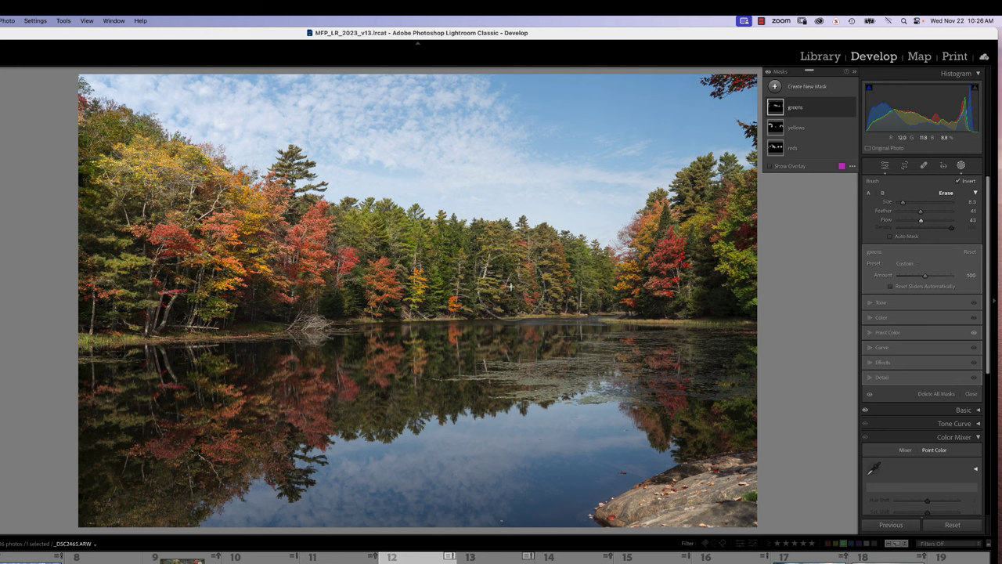
{"action": "mouse_move", "coordinate": [512, 301]}
{"action": "left_mouse_down"}
{"action": "mouse_move", "coordinate": [510, 261]}
{"action": "mouse_move", "coordinate": [517, 307]}
{"action": "mouse_move", "coordinate": [470, 299]}
{"action": "mouse_move", "coordinate": [527, 317]}
{"action": "mouse_move", "coordinate": [571, 301]}
{"action": "mouse_move", "coordinate": [583, 244]}
{"action": "mouse_move", "coordinate": [578, 275]}
{"action": "mouse_move", "coordinate": [596, 292]}
{"action": "mouse_move", "coordinate": [603, 280]}
{"action": "mouse_move", "coordinate": [591, 273]}
{"action": "mouse_move", "coordinate": [674, 271]}
{"action": "mouse_move", "coordinate": [699, 228]}
{"action": "mouse_move", "coordinate": [696, 176]}
{"action": "left_mouse_up"}
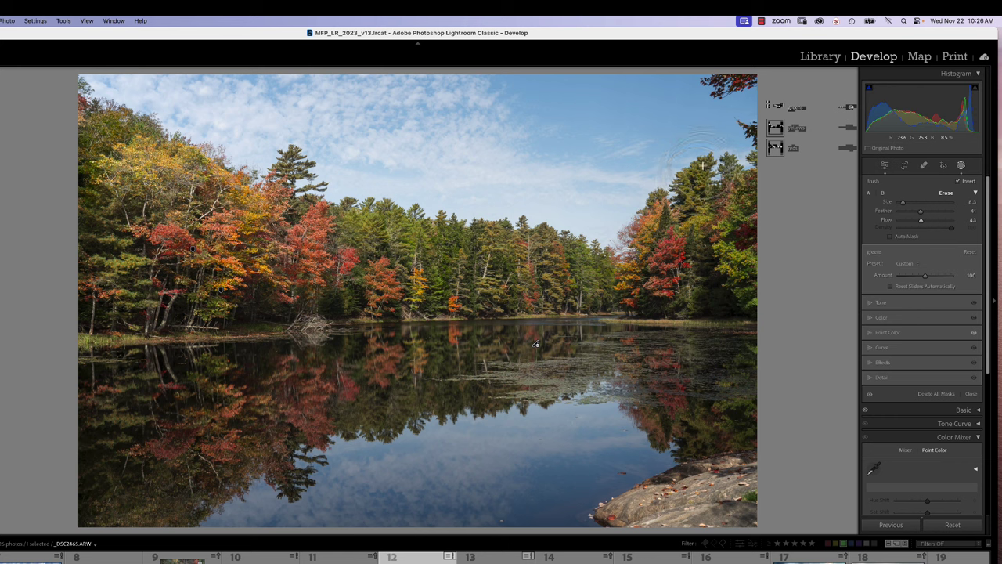
- Show the components of the greens mask and look at the options available for its Brush 2 component
{"action": "mouse_move", "coordinate": [825, 118]}
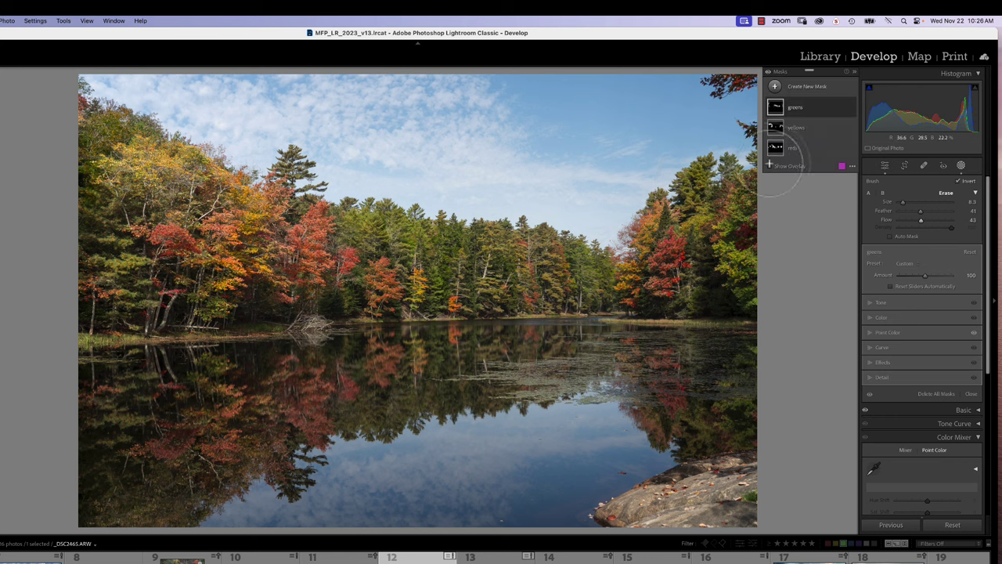
{"action": "left_click", "coordinate": [822, 111]}
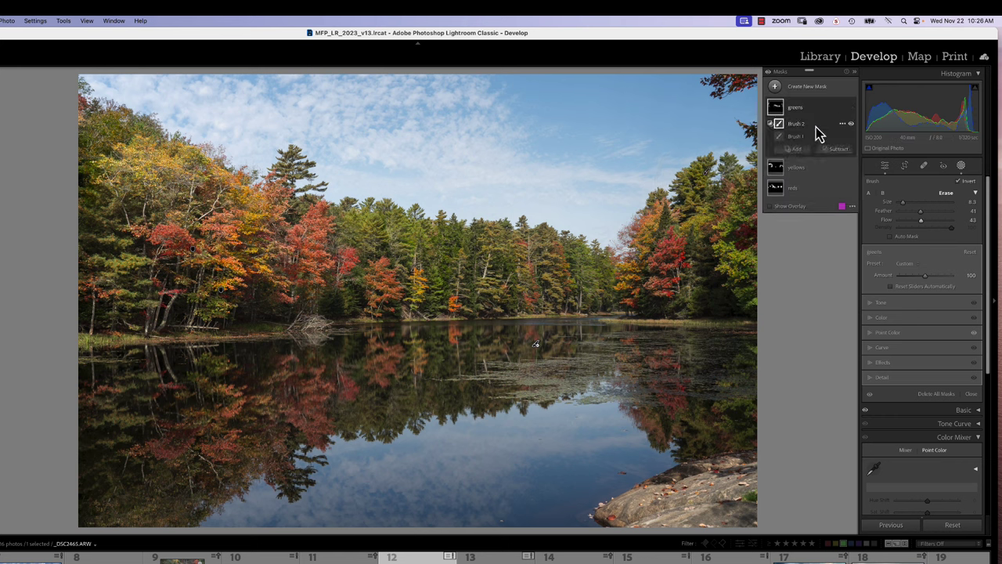
{"action": "left_click", "coordinate": [843, 126]}
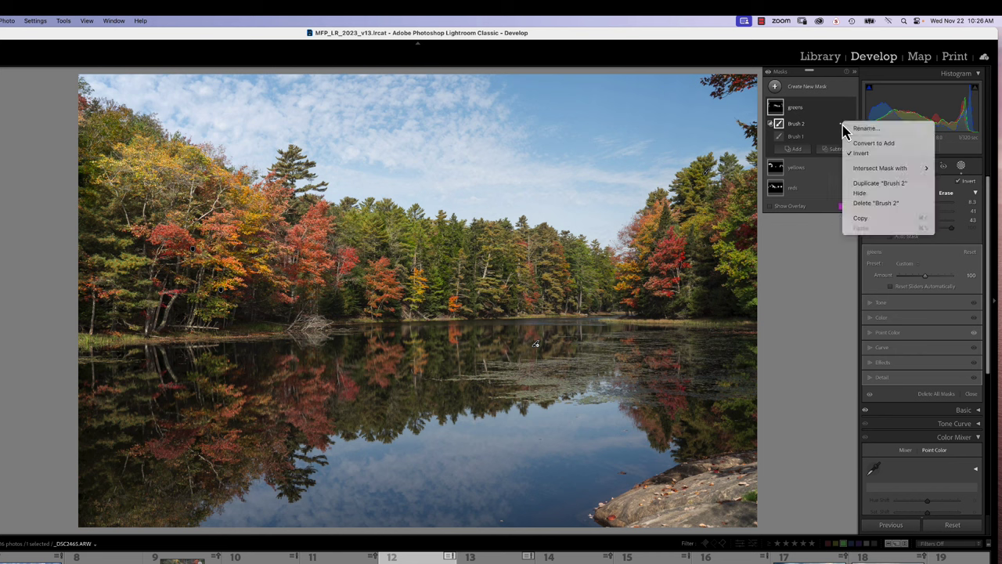
{"action": "key", "text": "Escape"}
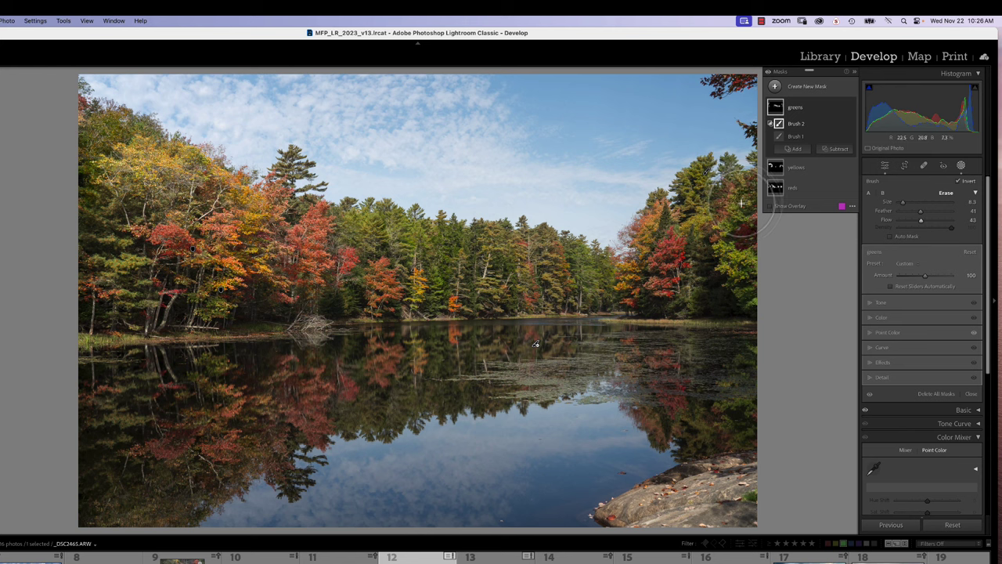
- Compare the edited photo with its before version, switching between the two views twice
{"action": "key", "text": "backslash"}
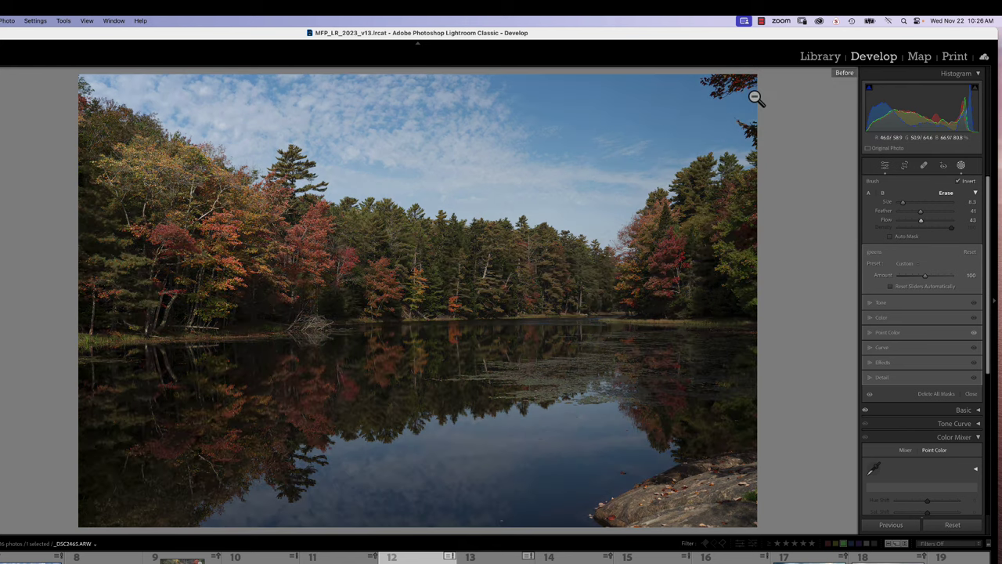
{"action": "key", "text": "backslash"}
{"action": "key", "text": "backslash"}
{"action": "key", "text": "backslash"}
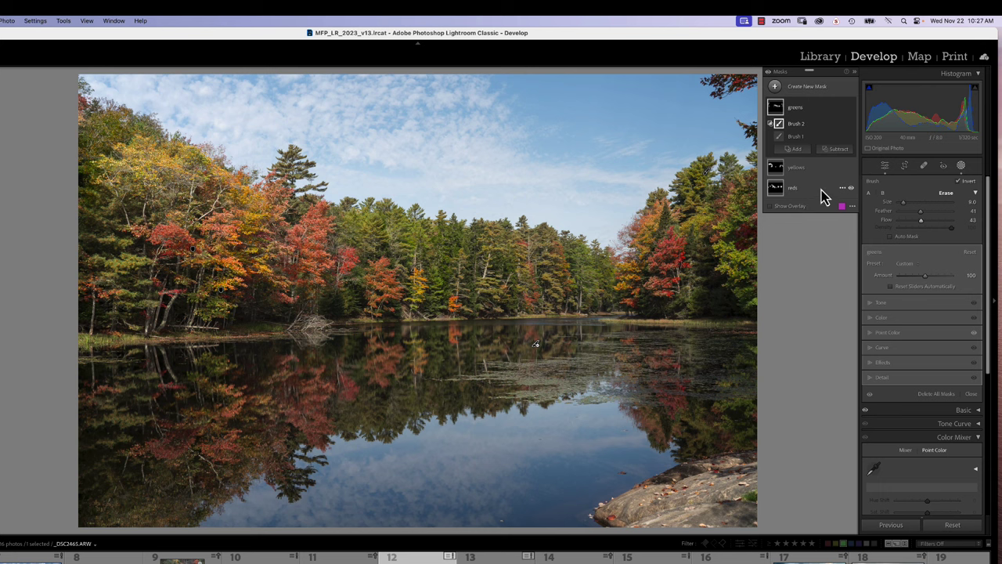
- Add a brush with a flow of 39 to the reds mask and paint over the red tree reflections in the water
{"action": "left_click", "coordinate": [820, 195]}
{"action": "left_click", "coordinate": [797, 190]}
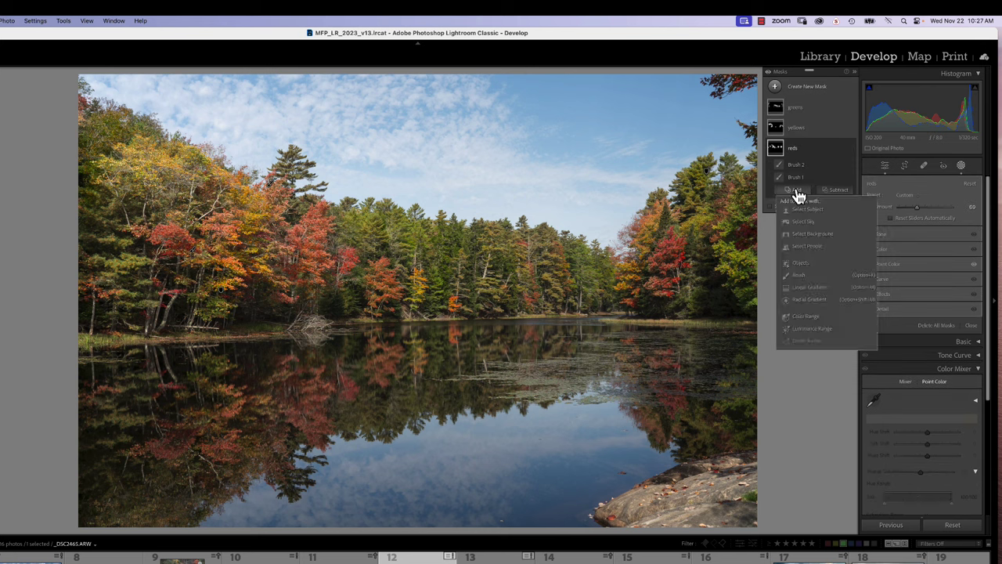
{"action": "left_click", "coordinate": [798, 279]}
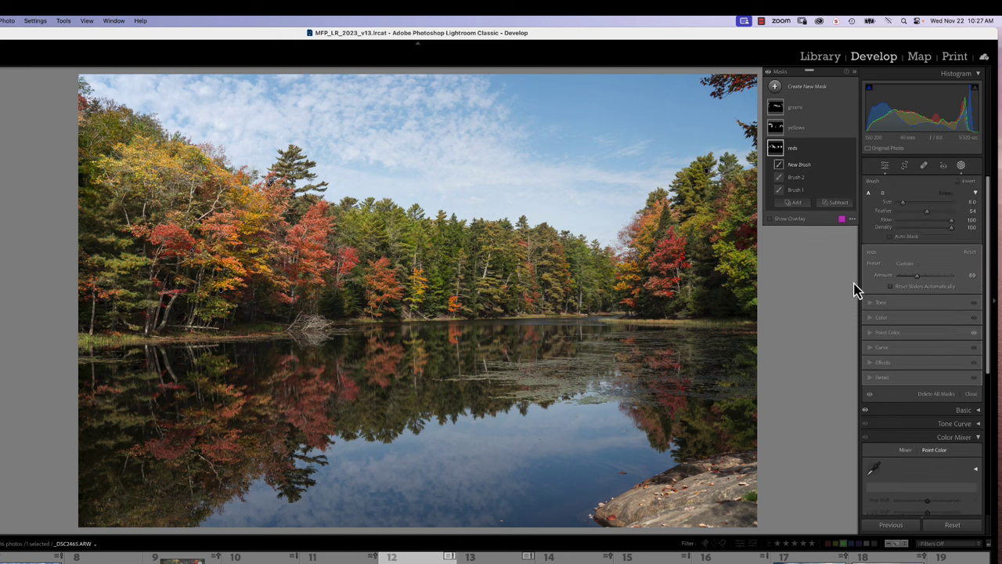
{"action": "left_click_drag", "start_coordinate": [952, 222], "coordinate": [929, 222]}
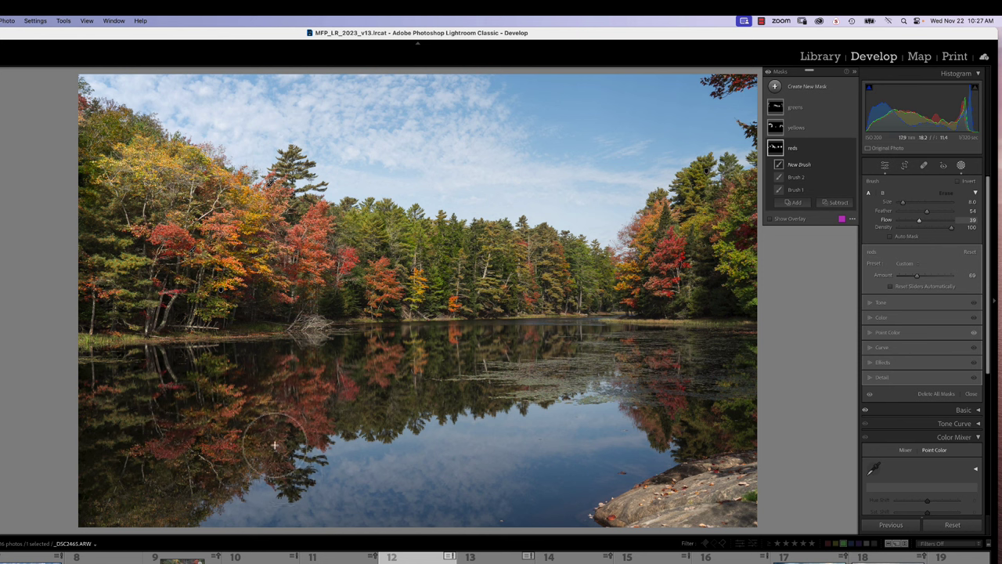
{"action": "key", "text": "shift+w"}
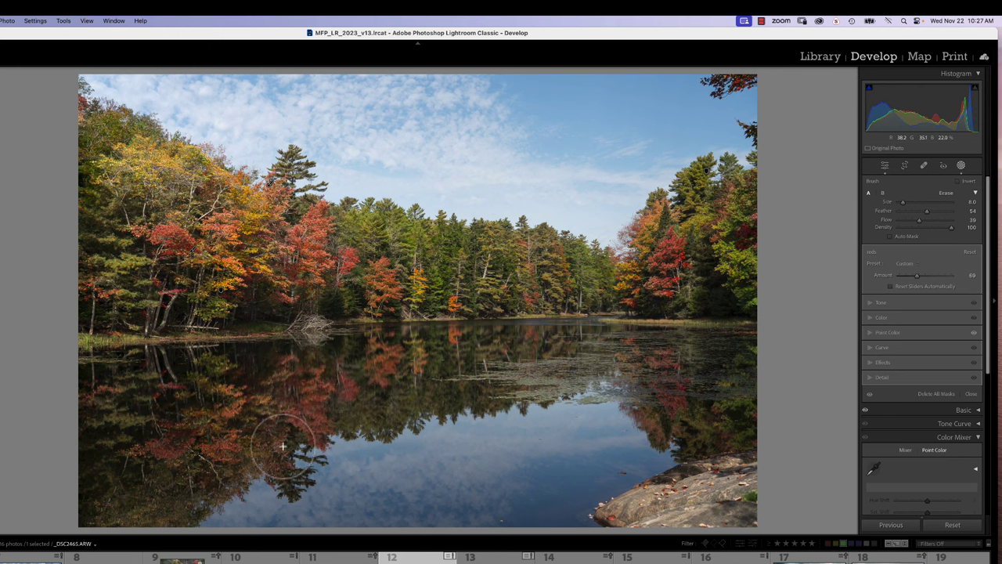
{"action": "key", "text": "shift+w"}
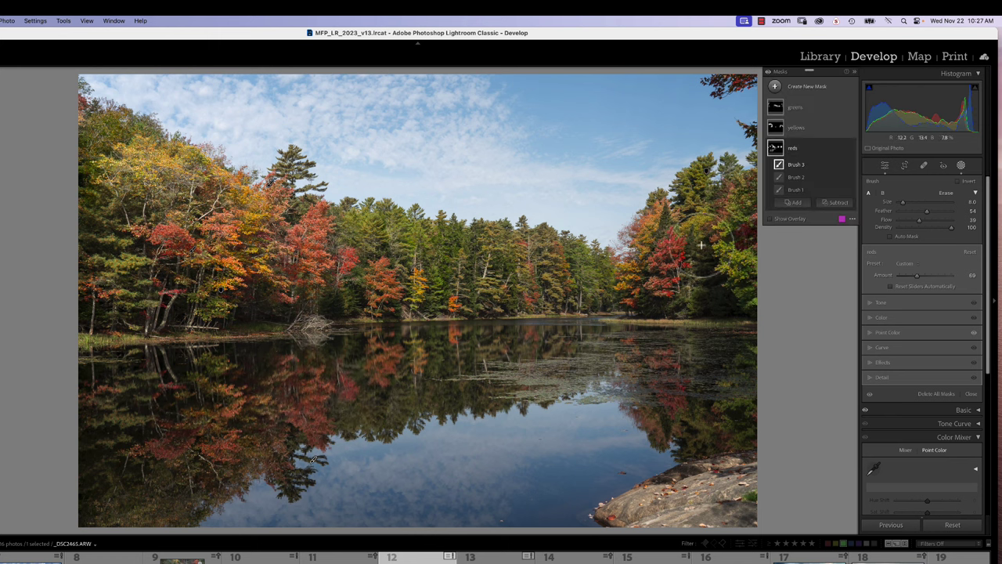
- Add a new brush to the yellows mask and paint over the yellow tree reflections in the water
{"action": "left_click", "coordinate": [804, 131]}
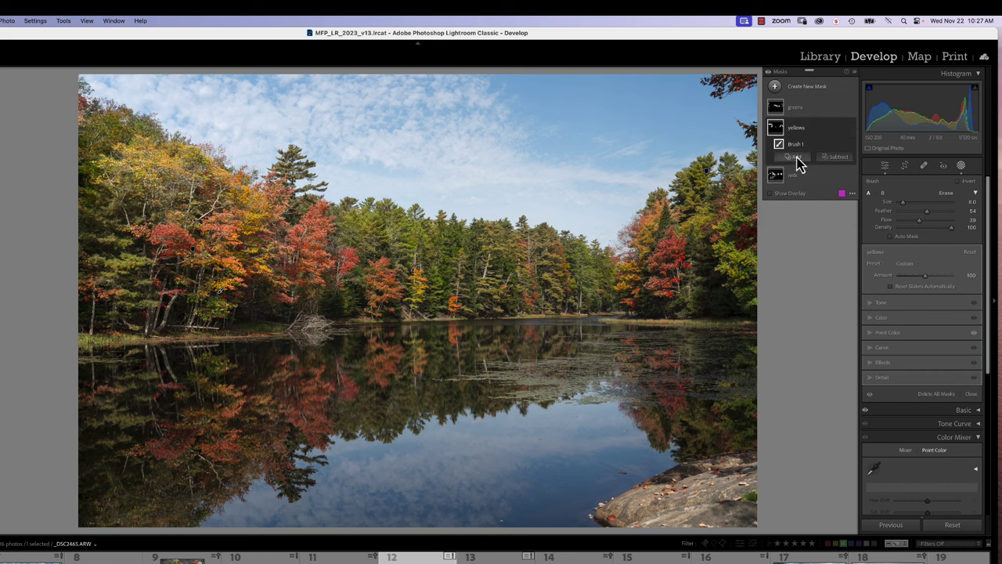
{"action": "left_click", "coordinate": [796, 159]}
{"action": "left_click", "coordinate": [799, 242]}
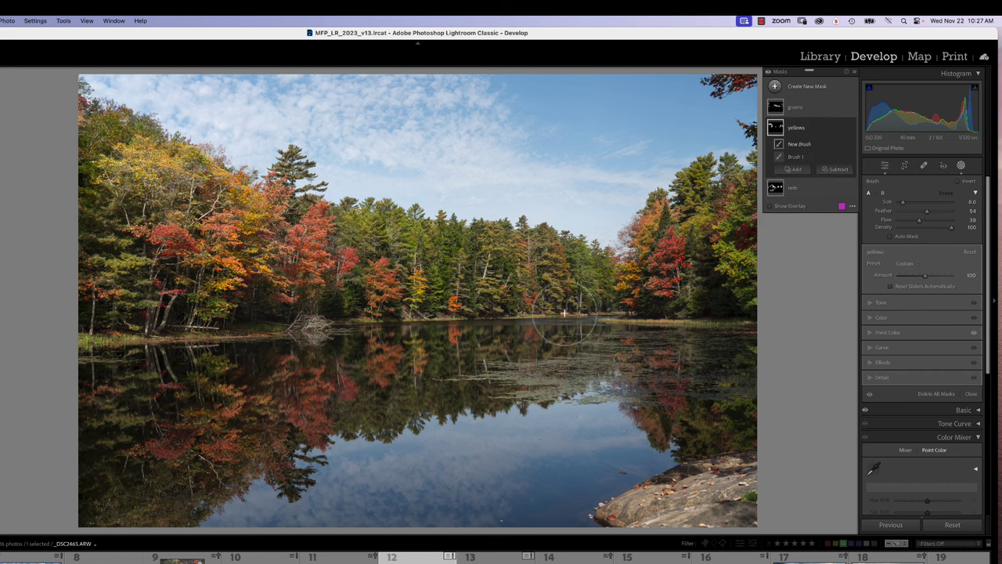
{"action": "key", "text": "shift+w"}
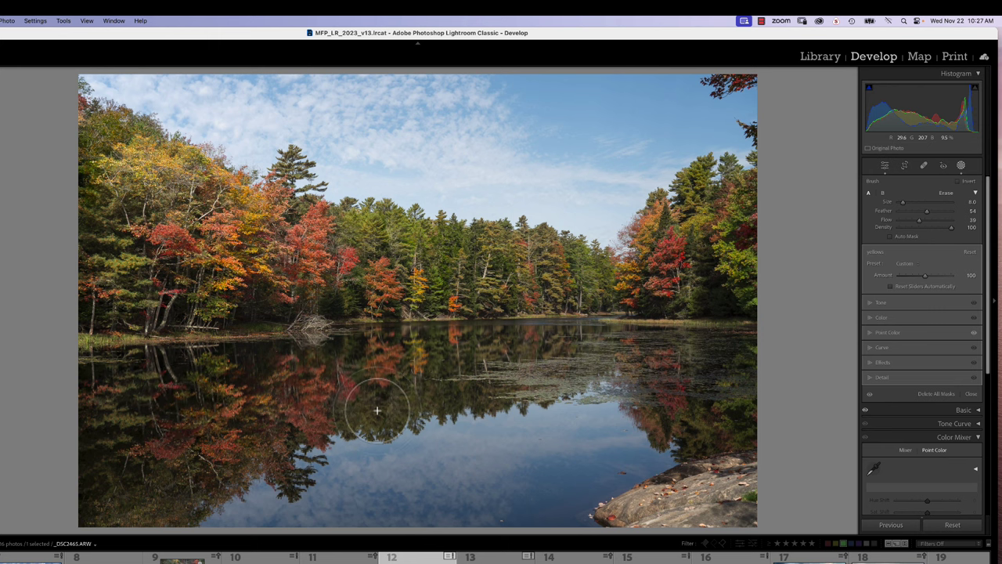
{"action": "key", "text": "shift+w"}
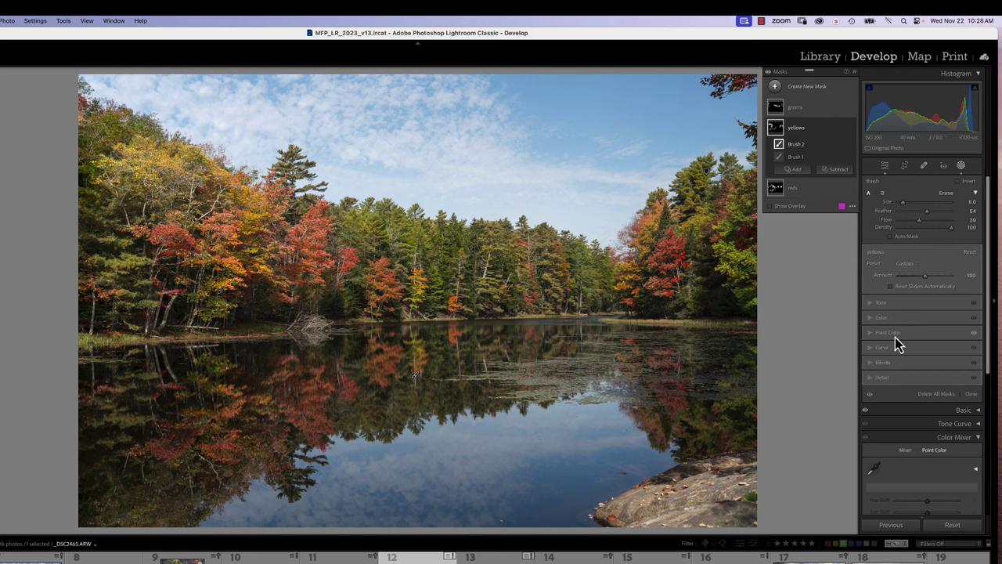
- Show the yellows mask's effects settings, leave masking and collapse the Color Mixer settings
{"action": "left_click", "coordinate": [883, 362]}
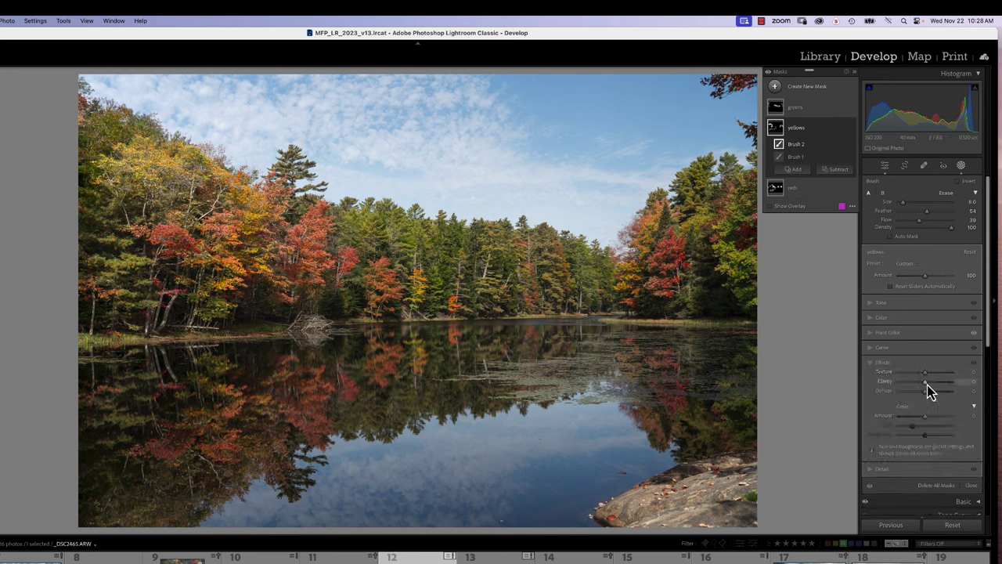
{"action": "mouse_move", "coordinate": [926, 383]}
{"action": "left_mouse_down"}
{"action": "mouse_move", "coordinate": [898, 387]}
{"action": "mouse_move", "coordinate": [932, 384]}
{"action": "mouse_move", "coordinate": [920, 385]}
{"action": "left_mouse_up"}
{"action": "left_click", "coordinate": [962, 167]}
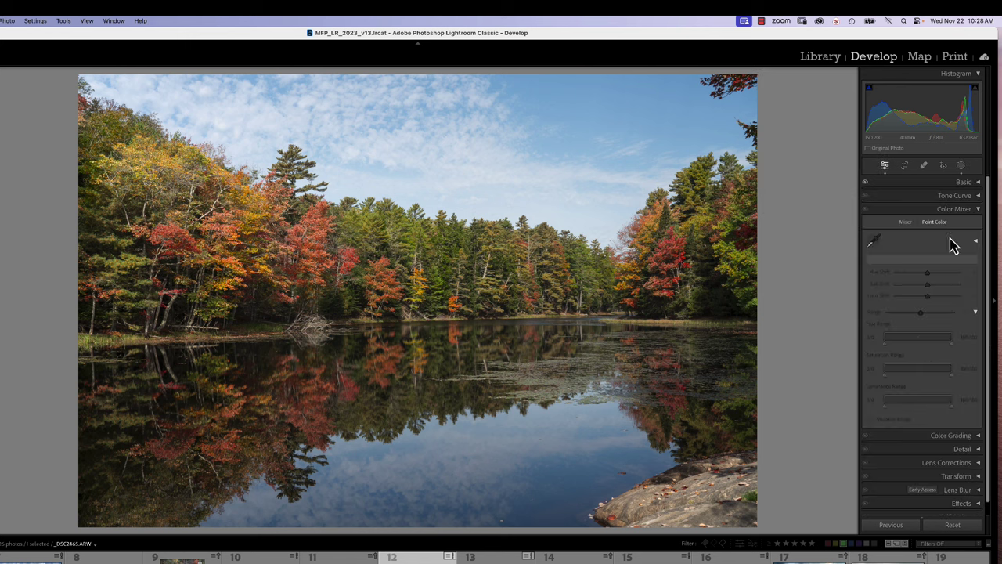
{"action": "left_click", "coordinate": [976, 210]}
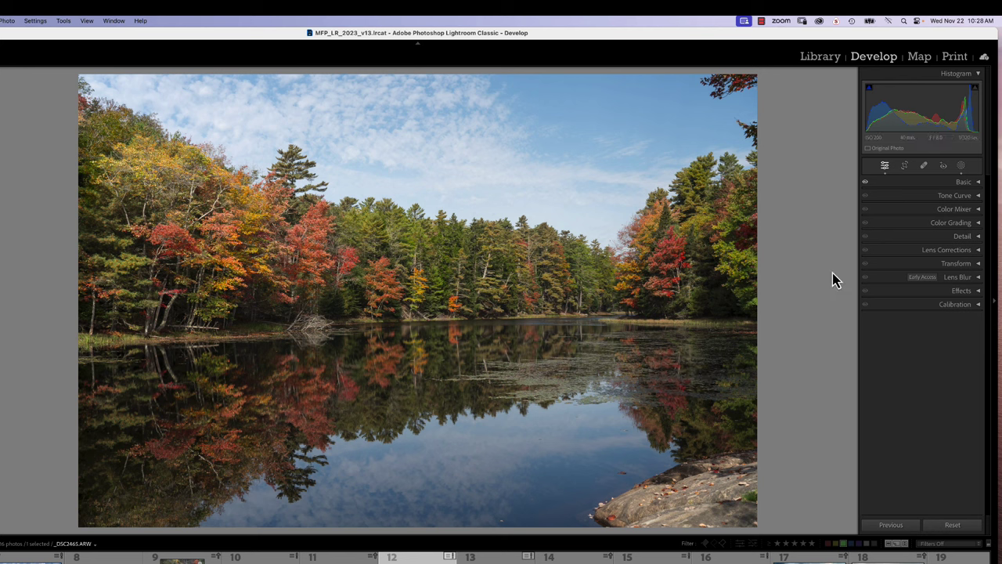
- Create a new linear gradient mask starting near the photo's lower edge and ending below it, so it covers the entire image
{"action": "left_click", "coordinate": [961, 166]}
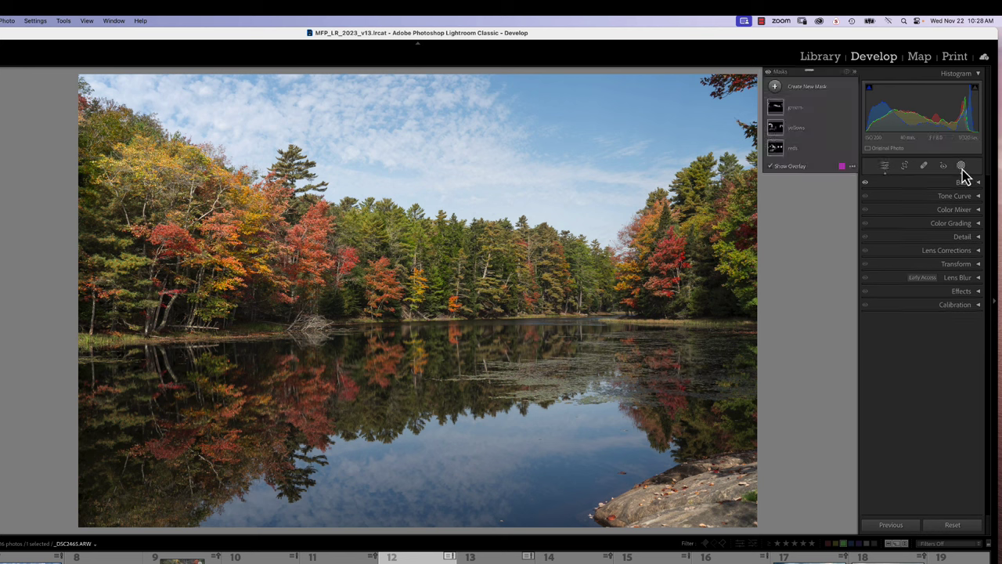
{"action": "left_click", "coordinate": [777, 92]}
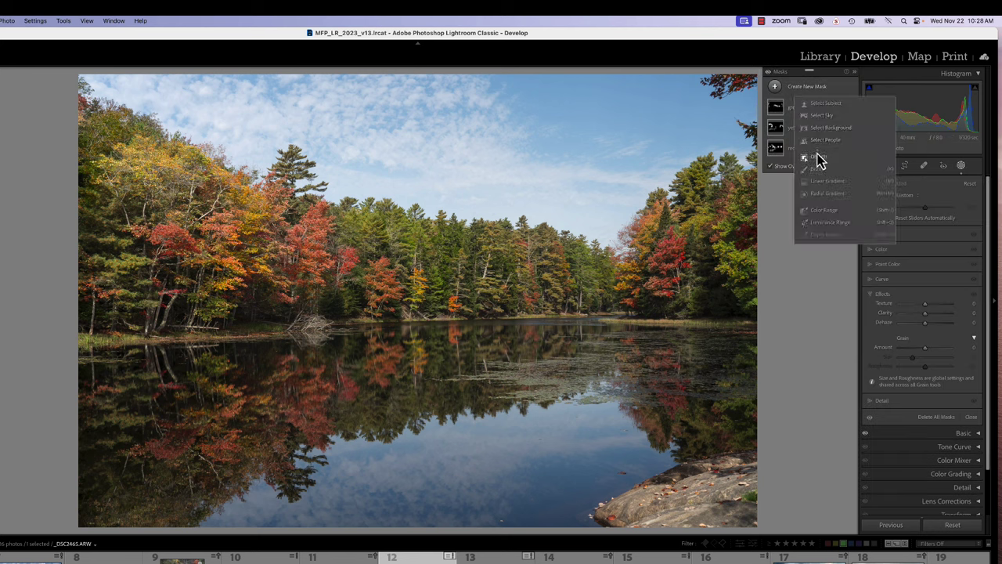
{"action": "left_click", "coordinate": [818, 186]}
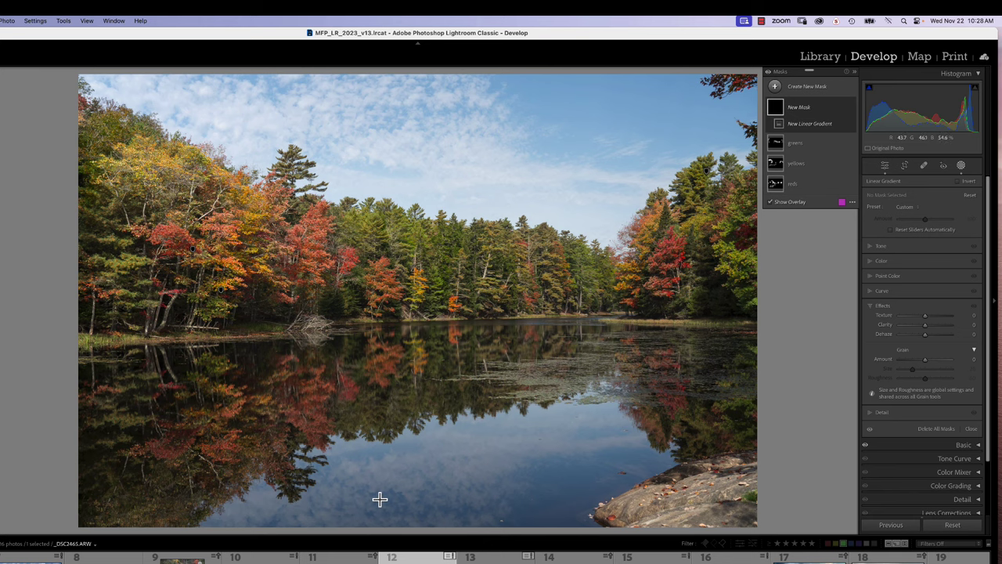
{"action": "left_click_drag", "start_coordinate": [380, 499], "coordinate": [382, 557]}
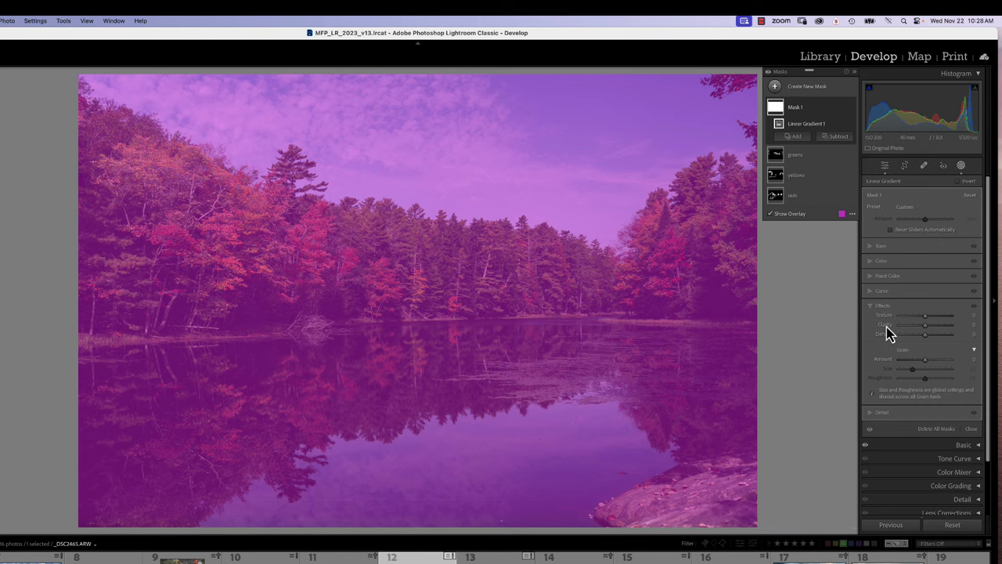
- Set the gradient mask's Texture to 36 and Clarity to -48
{"action": "left_click_drag", "start_coordinate": [927, 332], "coordinate": [870, 354]}
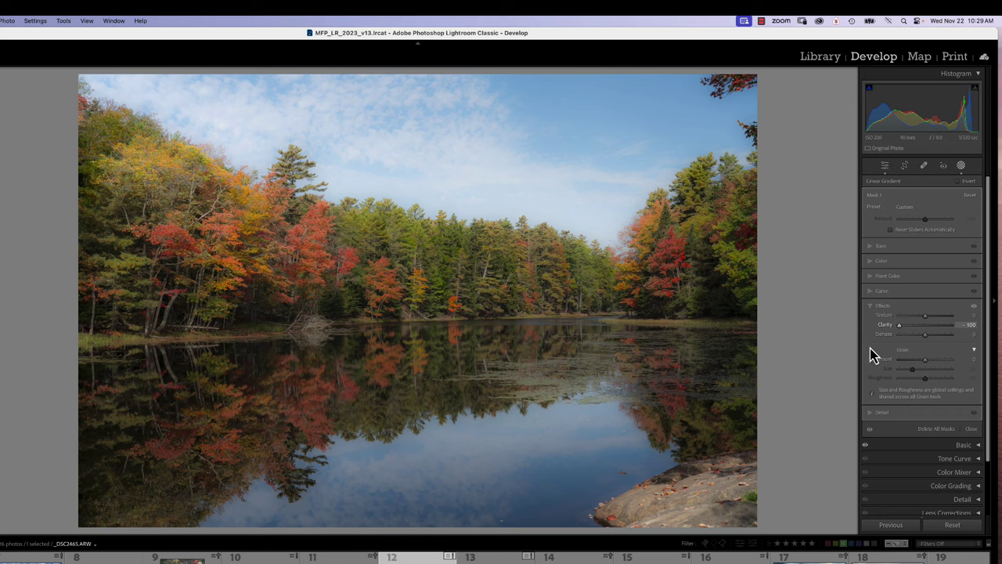
{"action": "left_click_drag", "start_coordinate": [873, 354], "coordinate": [933, 319]}
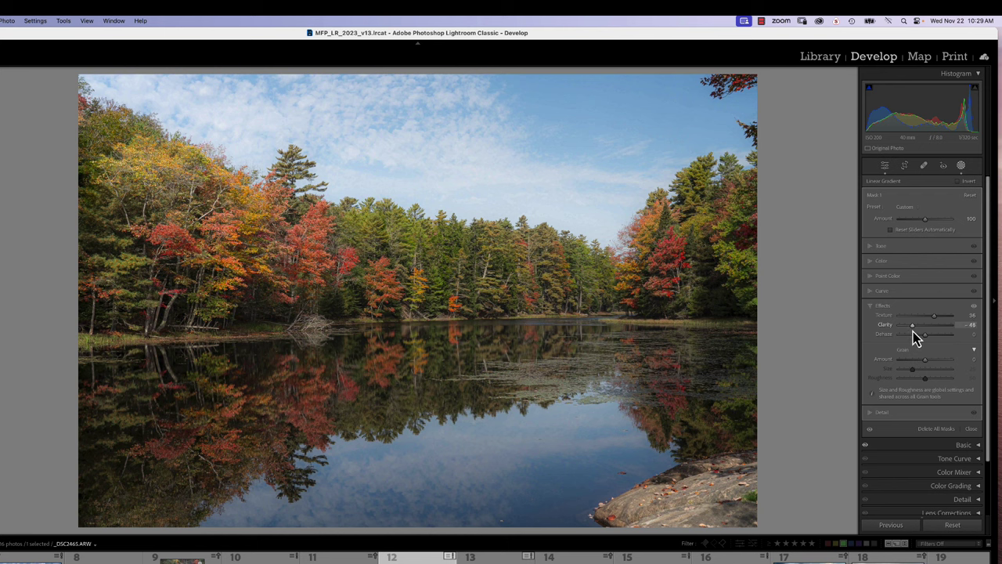
{"action": "left_click_drag", "start_coordinate": [916, 336], "coordinate": [913, 336]}
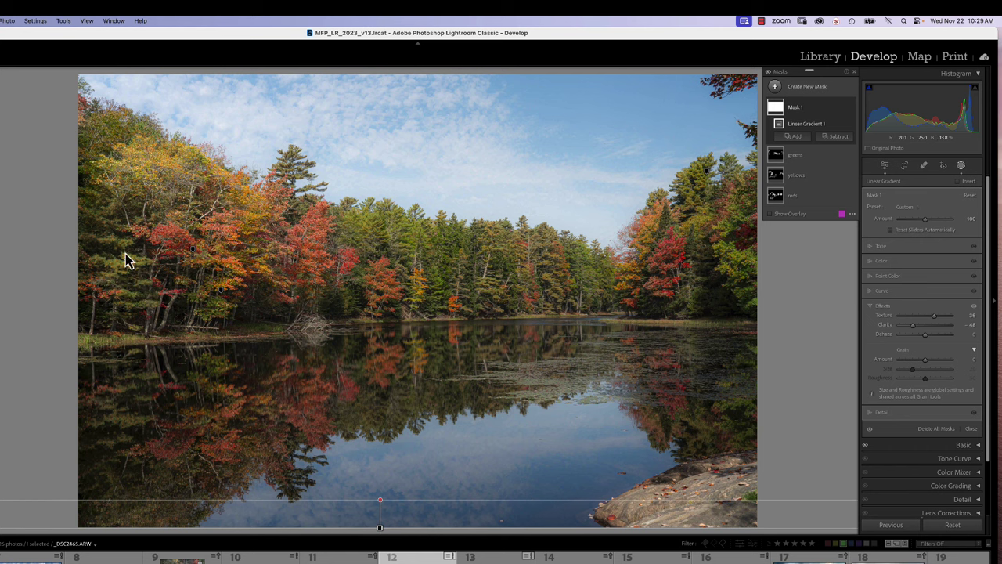
- Intersect Mask 1 with a brush and set the brush flow to 70
{"action": "mouse_move", "coordinate": [770, 166]}
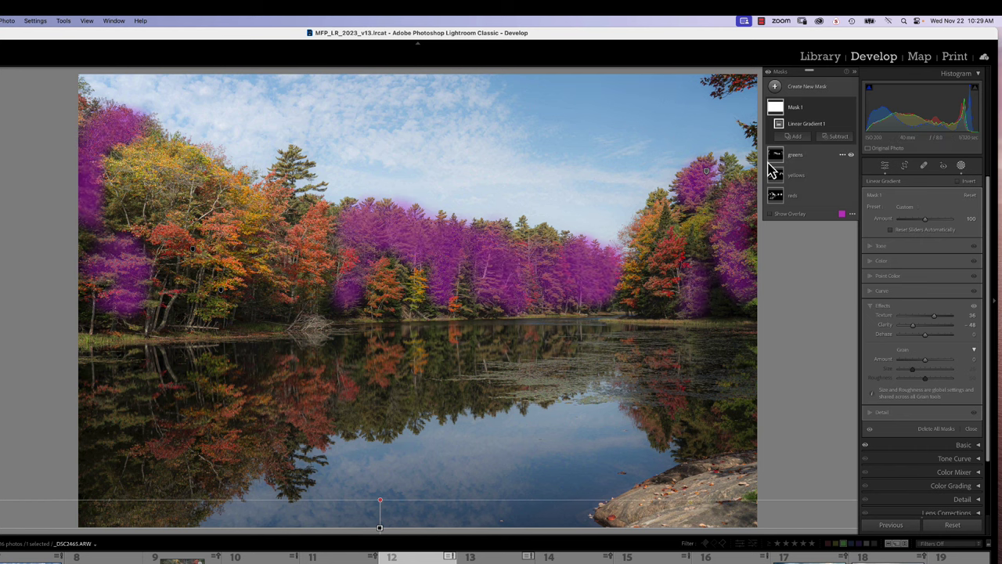
{"action": "left_click", "coordinate": [843, 109]}
{"action": "mouse_move", "coordinate": [861, 155]}
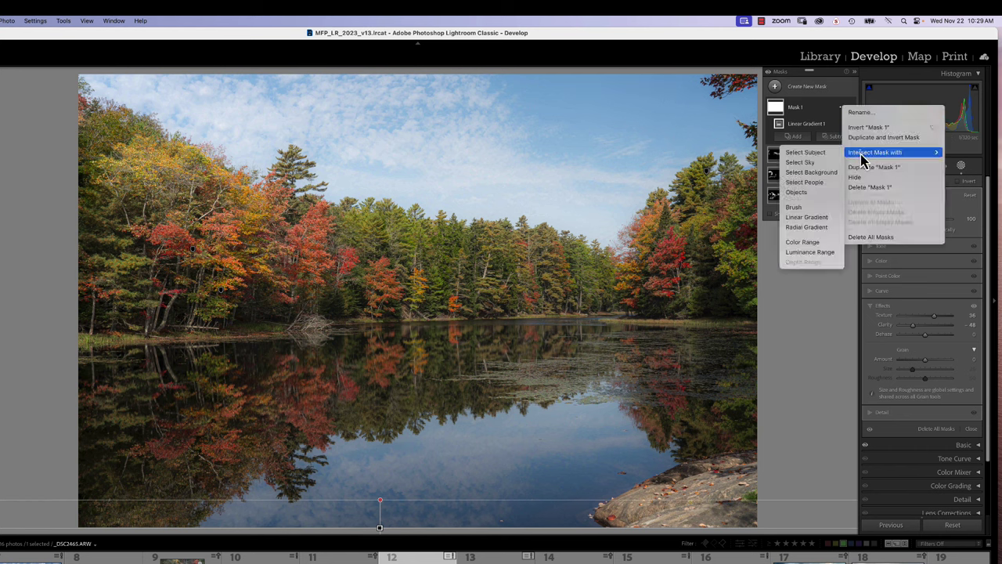
{"action": "left_click", "coordinate": [797, 207]}
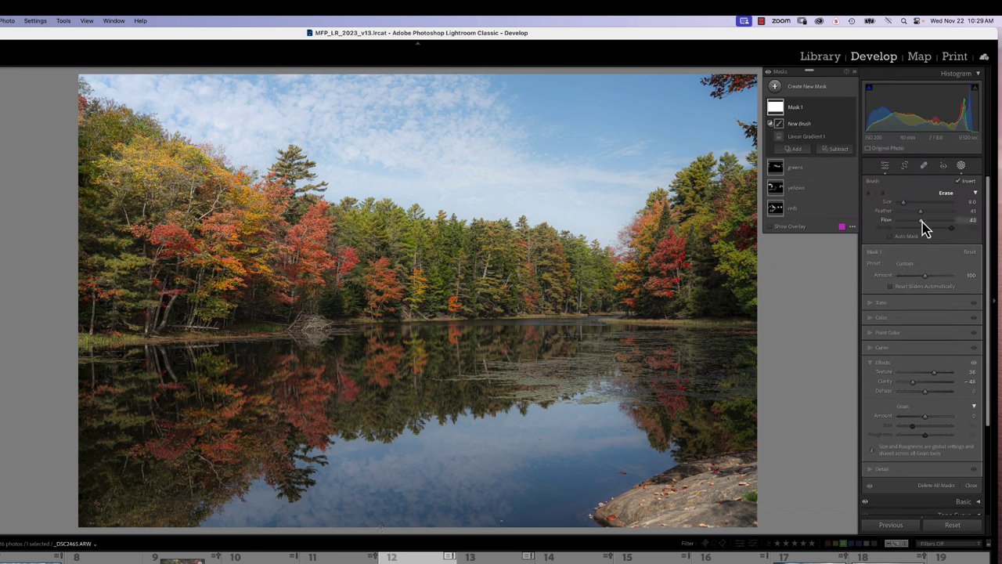
{"action": "left_click_drag", "start_coordinate": [927, 220], "coordinate": [936, 221]}
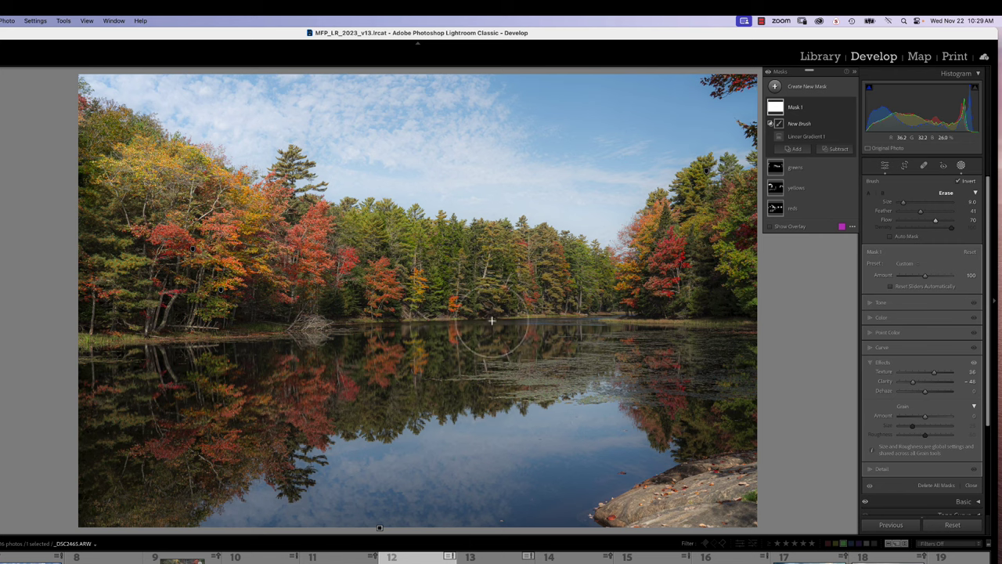
- Paint the intersecting brush over all the trees along the shoreline at size 15, checking coverage with the mask overlay
{"action": "left_click_drag", "start_coordinate": [499, 341], "coordinate": [503, 347]}
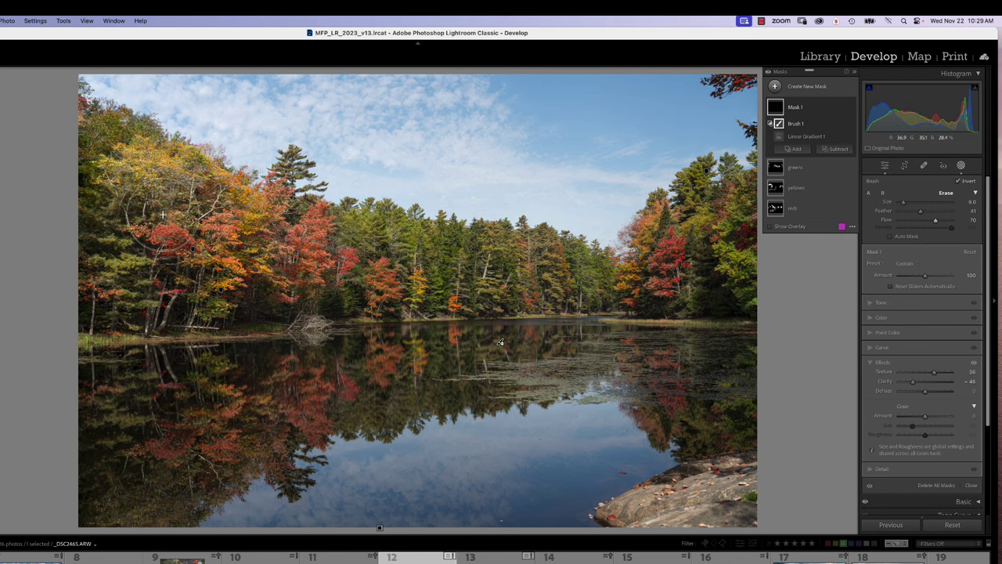
{"action": "scroll", "coordinate": [115, 134], "scroll_direction": "up", "scroll_amount": 3}
{"action": "key", "text": "h"}
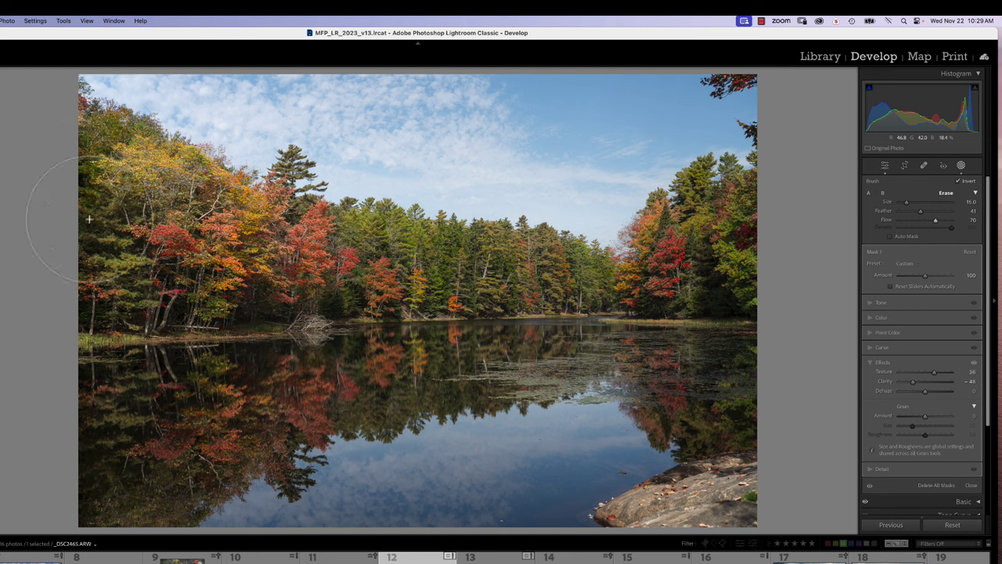
{"action": "key", "text": "shift+w"}
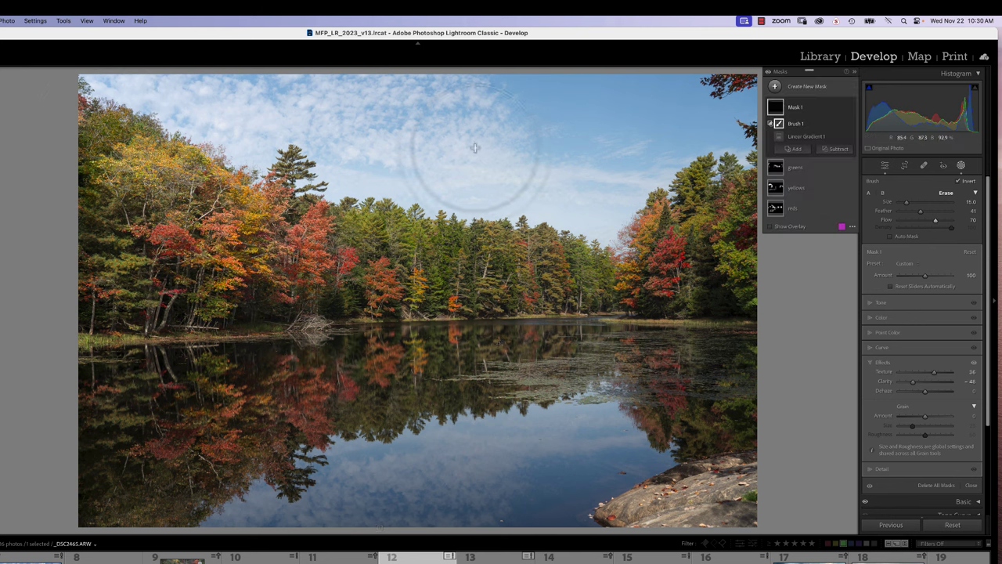
{"action": "left_click", "coordinate": [770, 226]}
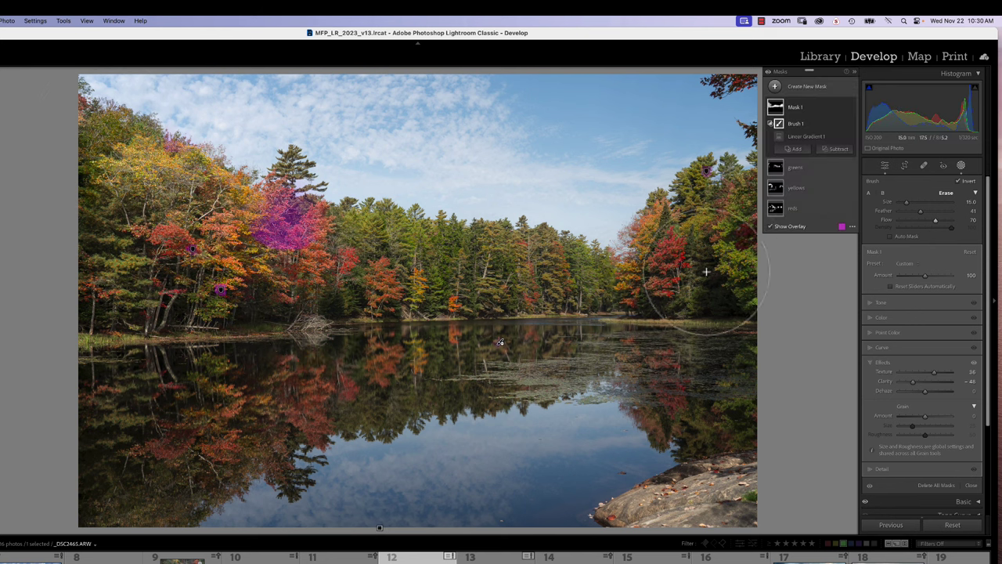
{"action": "mouse_move", "coordinate": [288, 229]}
{"action": "left_mouse_down"}
{"action": "mouse_move", "coordinate": [305, 243]}
{"action": "mouse_move", "coordinate": [195, 235]}
{"action": "mouse_move", "coordinate": [108, 273]}
{"action": "mouse_move", "coordinate": [123, 162]}
{"action": "mouse_move", "coordinate": [204, 188]}
{"action": "mouse_move", "coordinate": [227, 235]}
{"action": "left_mouse_up"}
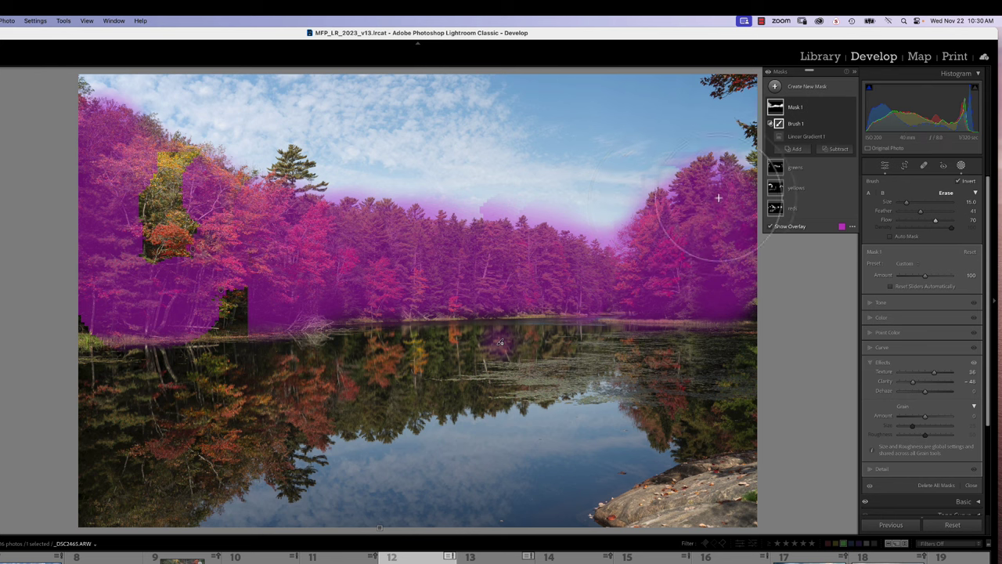
{"action": "mouse_move", "coordinate": [727, 279]}
{"action": "left_mouse_down"}
{"action": "mouse_move", "coordinate": [647, 295]}
{"action": "mouse_move", "coordinate": [726, 249]}
{"action": "mouse_move", "coordinate": [782, 235]}
{"action": "left_mouse_up"}
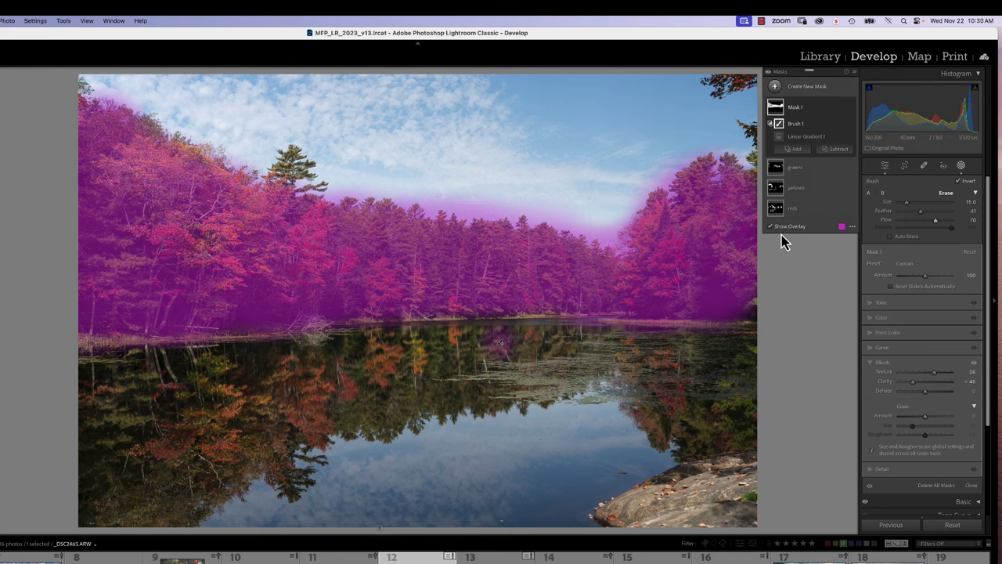
{"action": "left_click", "coordinate": [770, 227]}
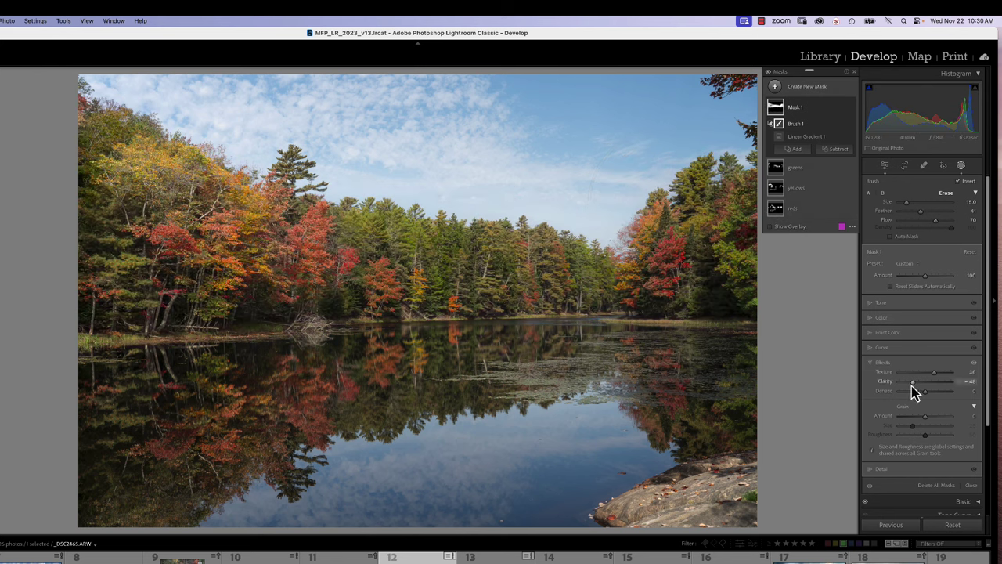
- Set Mask 1's Clarity to -51 and Contrast to 20
{"action": "mouse_move", "coordinate": [912, 384]}
{"action": "left_mouse_down"}
{"action": "mouse_move", "coordinate": [903, 396]}
{"action": "mouse_move", "coordinate": [913, 389]}
{"action": "left_mouse_up"}
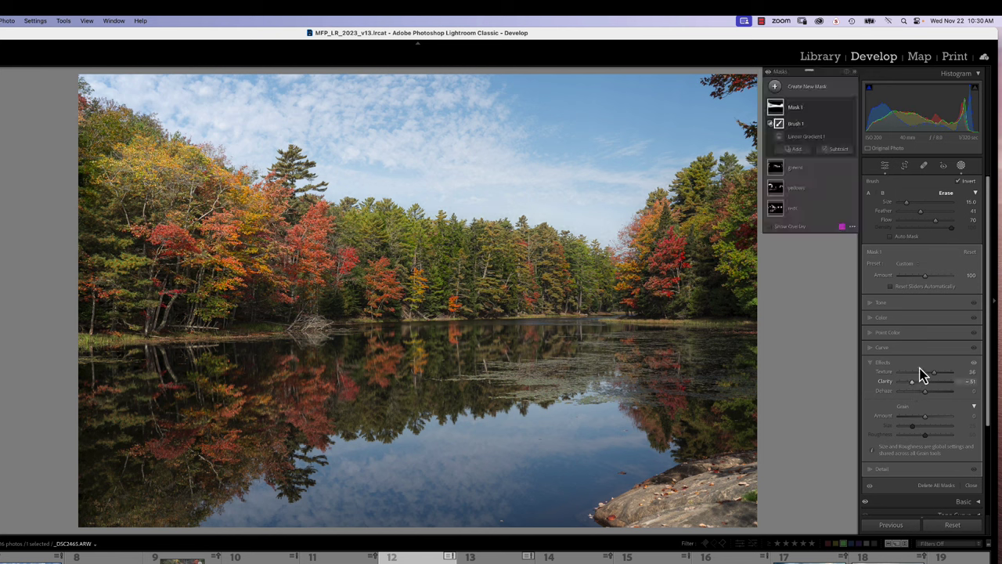
{"action": "left_click", "coordinate": [881, 305]}
{"action": "left_click_drag", "start_coordinate": [922, 323], "coordinate": [930, 323]}
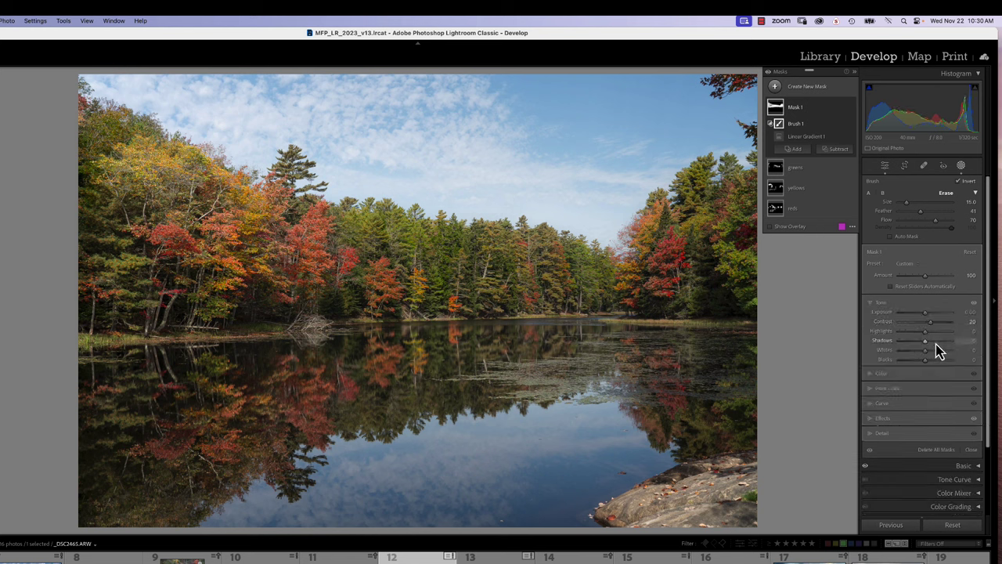
- Raise Mask 1's overall Amount to 116, then set its Contrast to -3 and Shadows to 21
{"action": "left_click", "coordinate": [885, 420]}
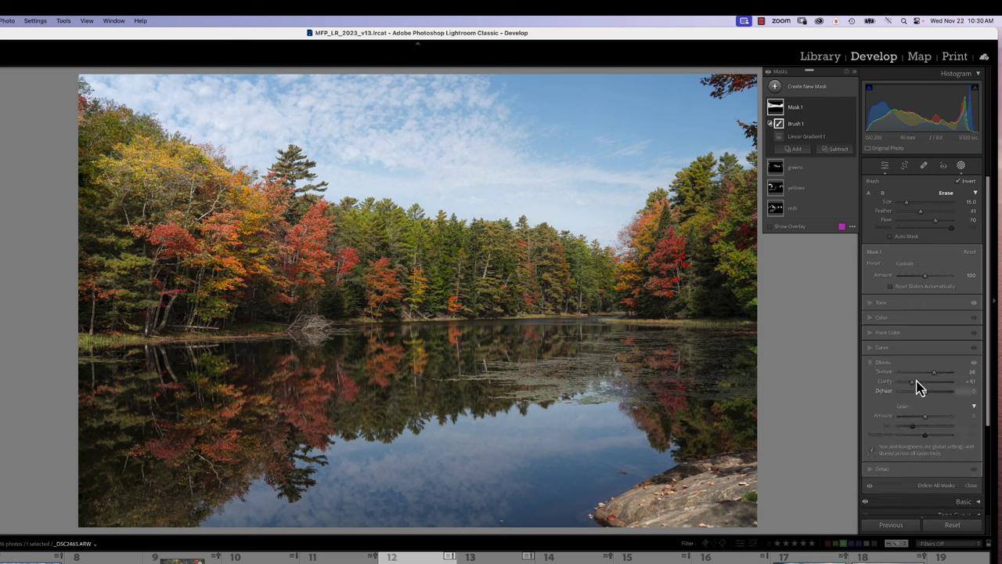
{"action": "left_click_drag", "start_coordinate": [926, 373], "coordinate": [909, 383]}
{"action": "mouse_move", "coordinate": [925, 276]}
{"action": "left_mouse_down"}
{"action": "mouse_move", "coordinate": [949, 287]}
{"action": "mouse_move", "coordinate": [930, 288]}
{"action": "left_mouse_up"}
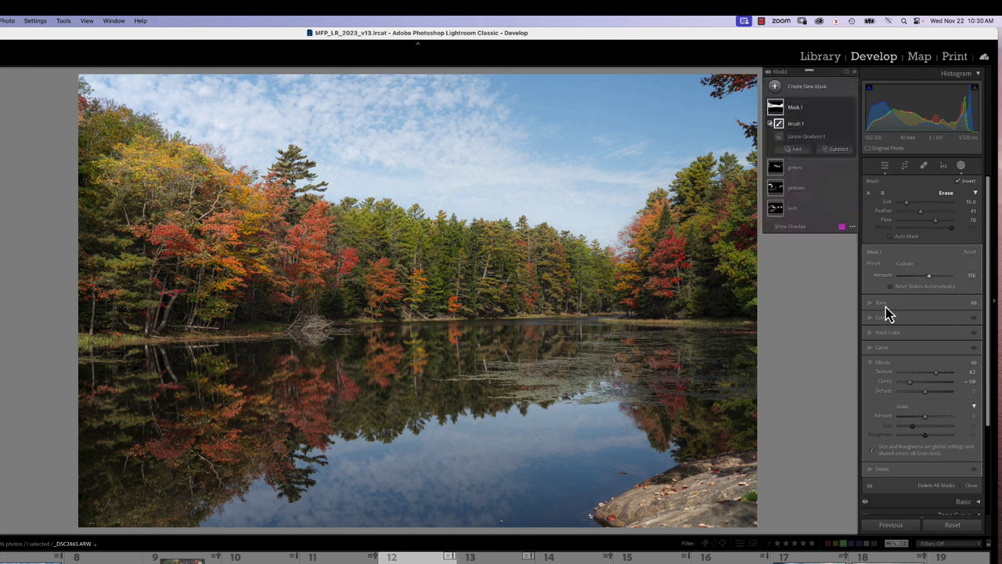
{"action": "left_click", "coordinate": [883, 304]}
{"action": "mouse_move", "coordinate": [931, 329]}
{"action": "left_mouse_down"}
{"action": "mouse_move", "coordinate": [924, 325]}
{"action": "mouse_move", "coordinate": [931, 343]}
{"action": "left_mouse_up"}
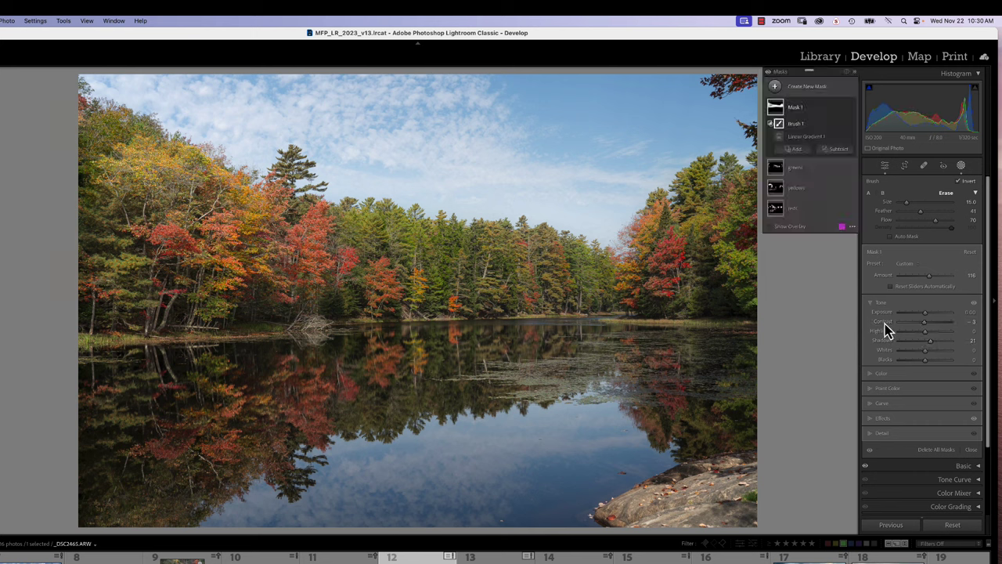
- Compare the photo with and without Mask 1 by toggling its visibility twice, and reduce its Amount to 102
{"action": "left_click", "coordinate": [851, 108]}
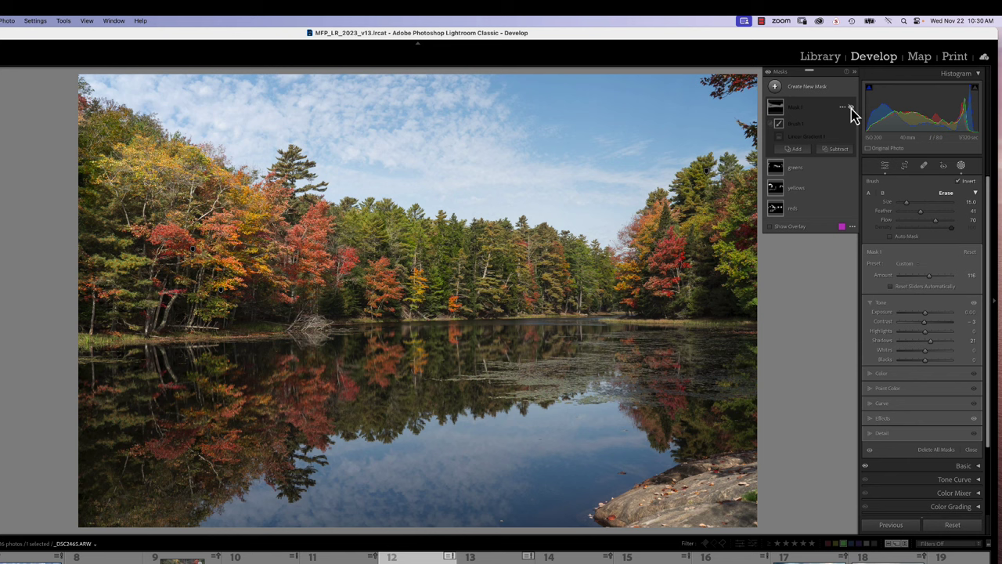
{"action": "left_click", "coordinate": [851, 108]}
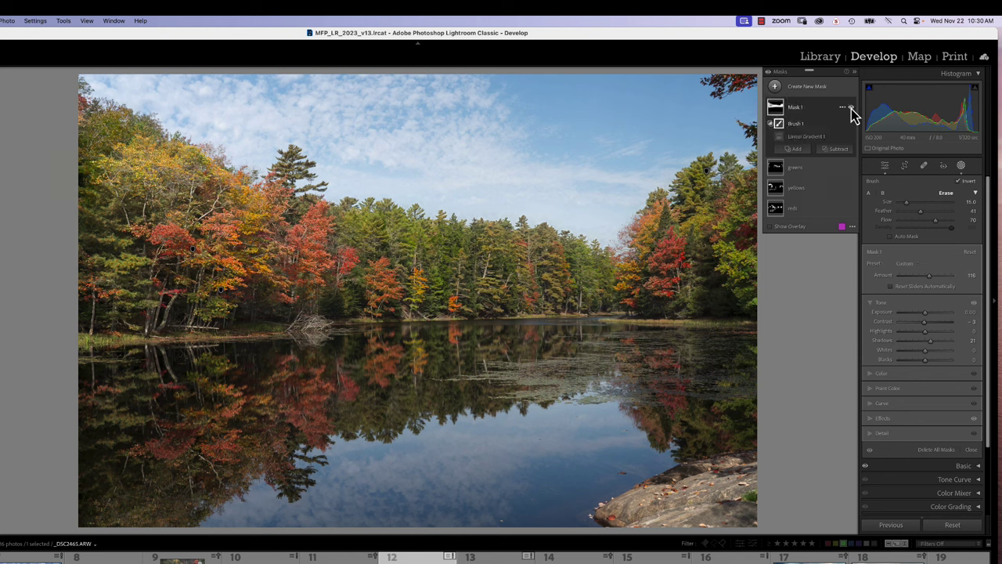
{"action": "left_click", "coordinate": [851, 108]}
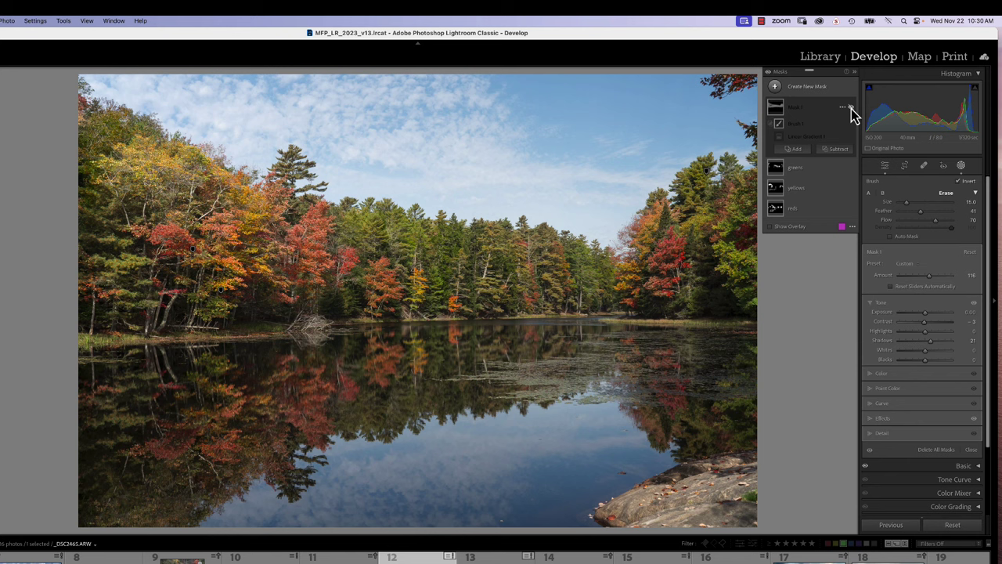
{"action": "left_click", "coordinate": [851, 108]}
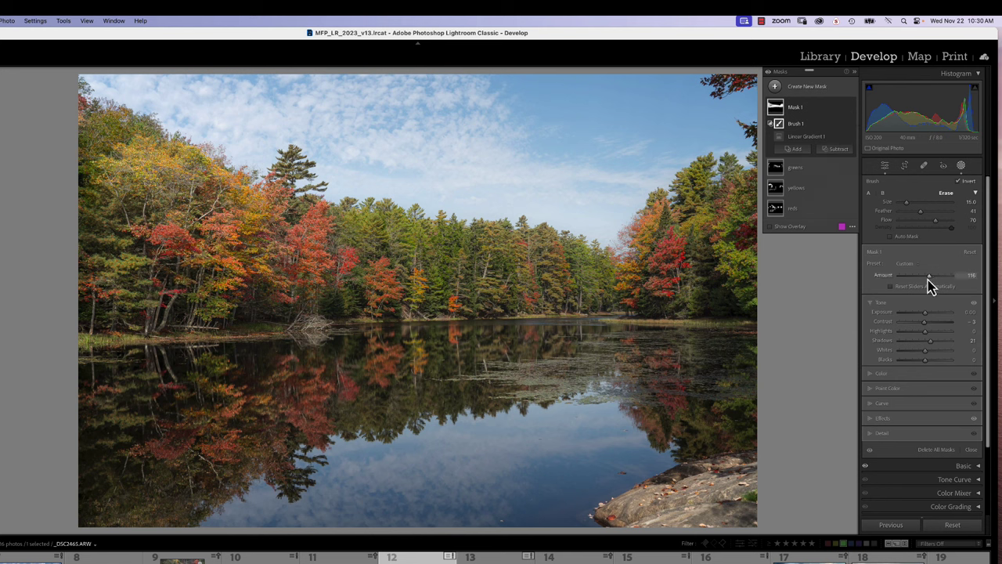
{"action": "left_click_drag", "start_coordinate": [927, 280], "coordinate": [925, 285]}
- Create a Select Sky mask and lift the middle of its blue channel curve to deepen the sky's blue
{"action": "left_click", "coordinate": [775, 88]}
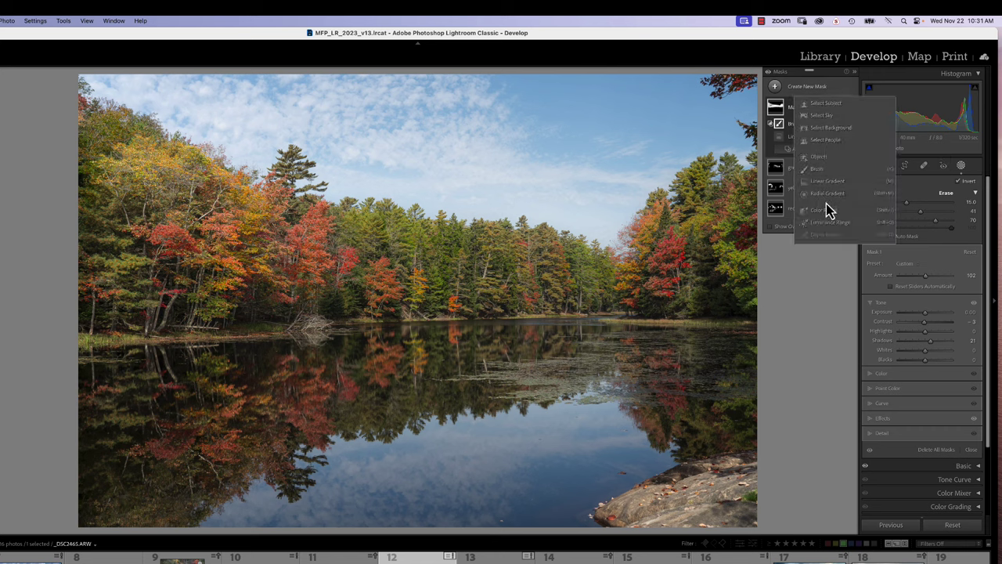
{"action": "left_click", "coordinate": [821, 116]}
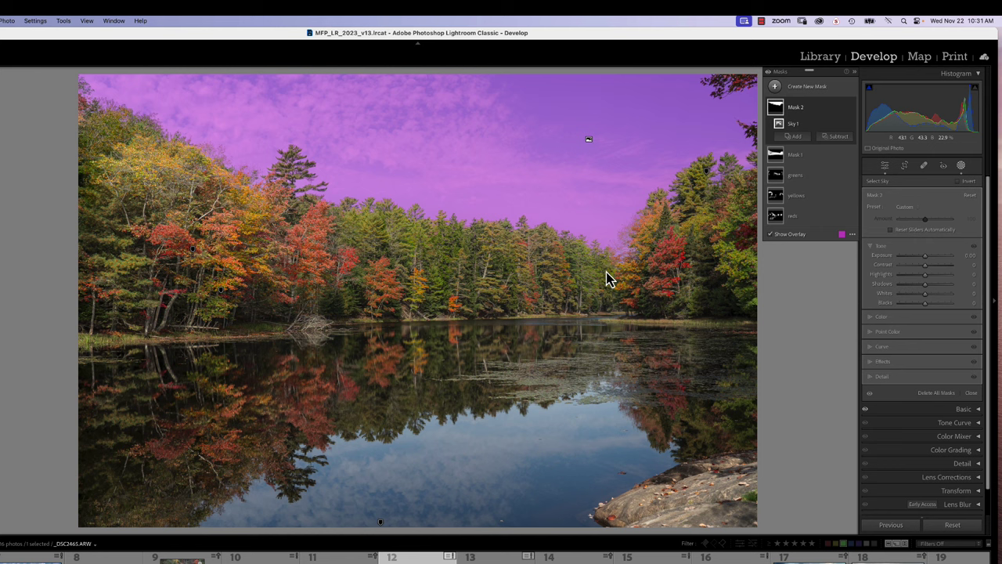
{"action": "left_click", "coordinate": [882, 347]}
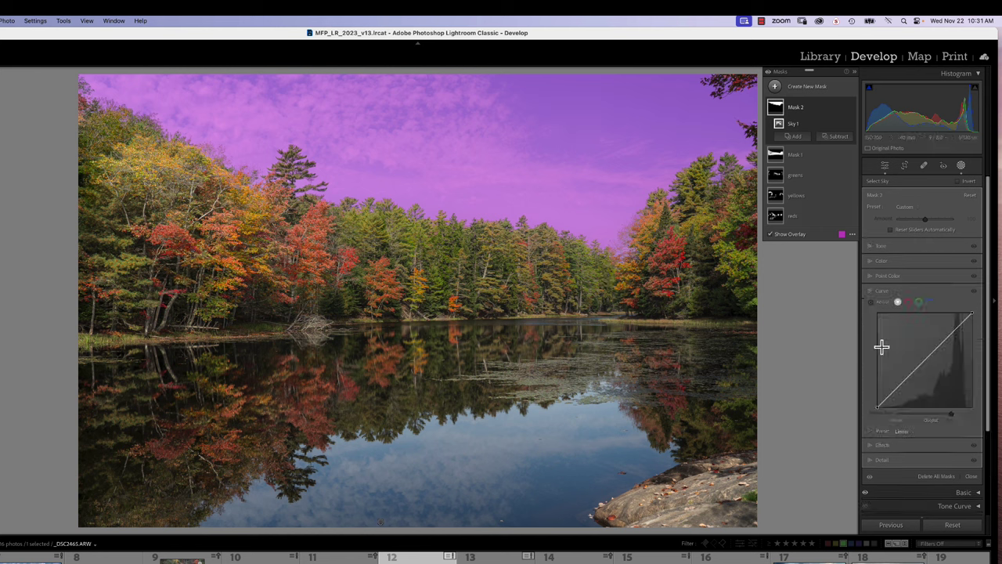
{"action": "left_click", "coordinate": [929, 302]}
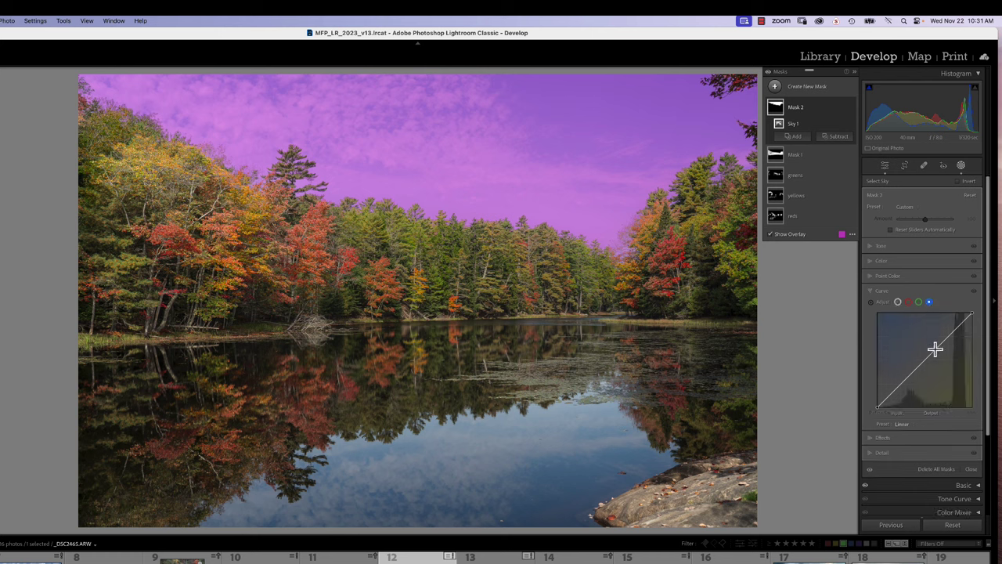
{"action": "left_click", "coordinate": [924, 360]}
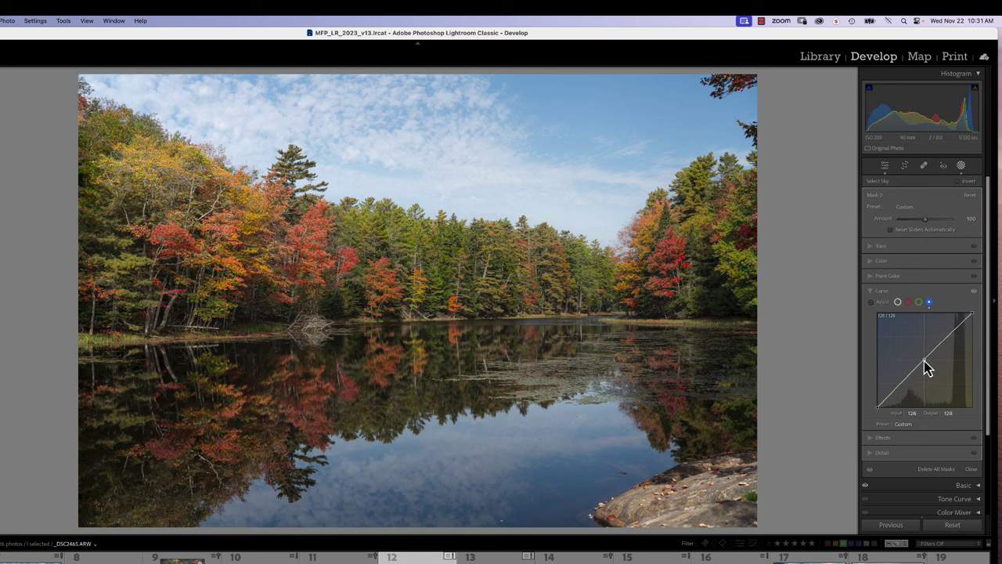
{"action": "mouse_move", "coordinate": [923, 362]}
{"action": "left_mouse_down"}
{"action": "mouse_move", "coordinate": [918, 337]}
{"action": "mouse_move", "coordinate": [915, 356]}
{"action": "left_mouse_up"}
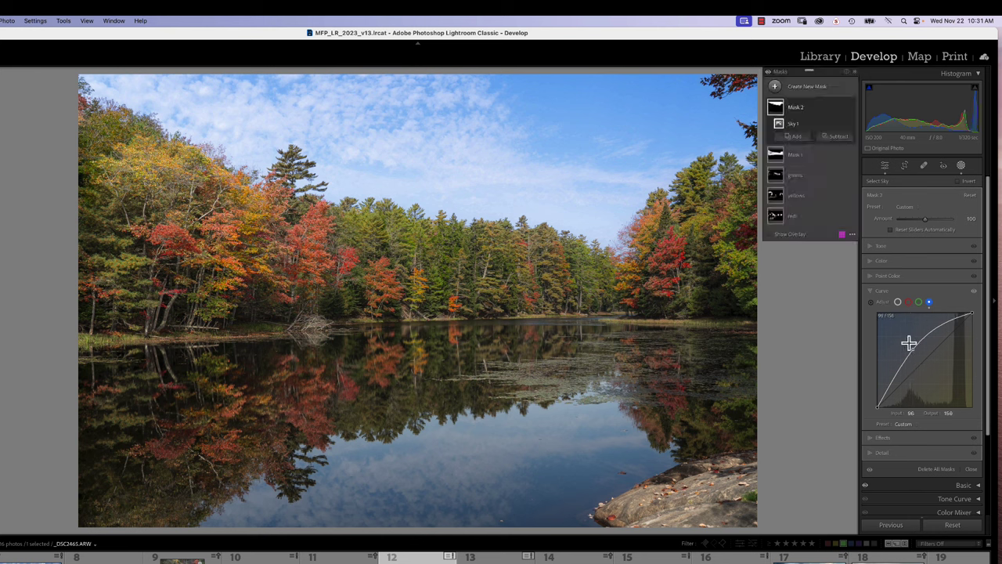
- Shape the sky mask's RGB curve into a gentle S, raising the highlights and lowering the shadow point to input 94, output 81
{"action": "double_click", "coordinate": [899, 304]}
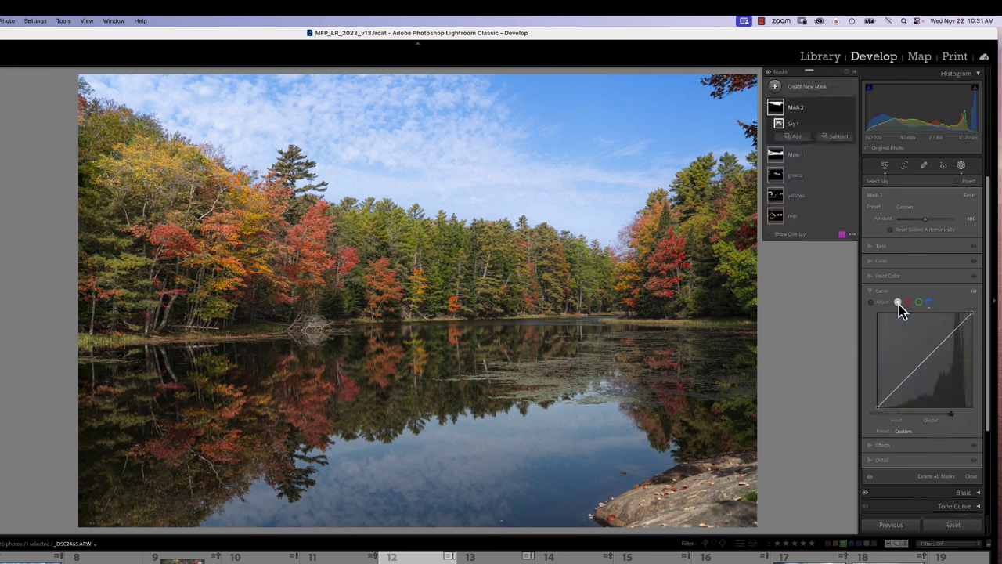
{"action": "left_click_drag", "start_coordinate": [912, 371], "coordinate": [911, 375]}
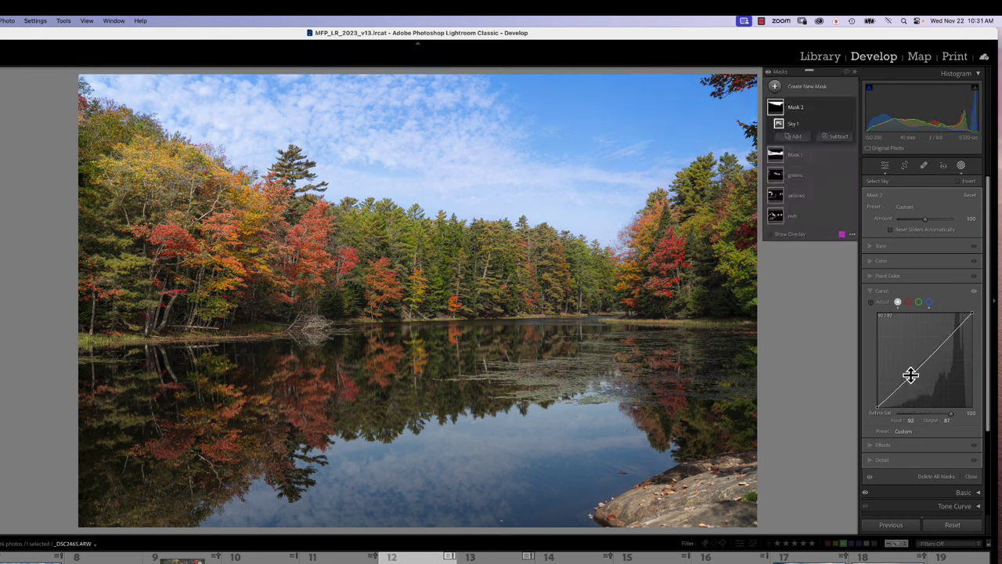
{"action": "left_click_drag", "start_coordinate": [948, 339], "coordinate": [944, 338]}
{"action": "left_click_drag", "start_coordinate": [911, 375], "coordinate": [911, 378]}
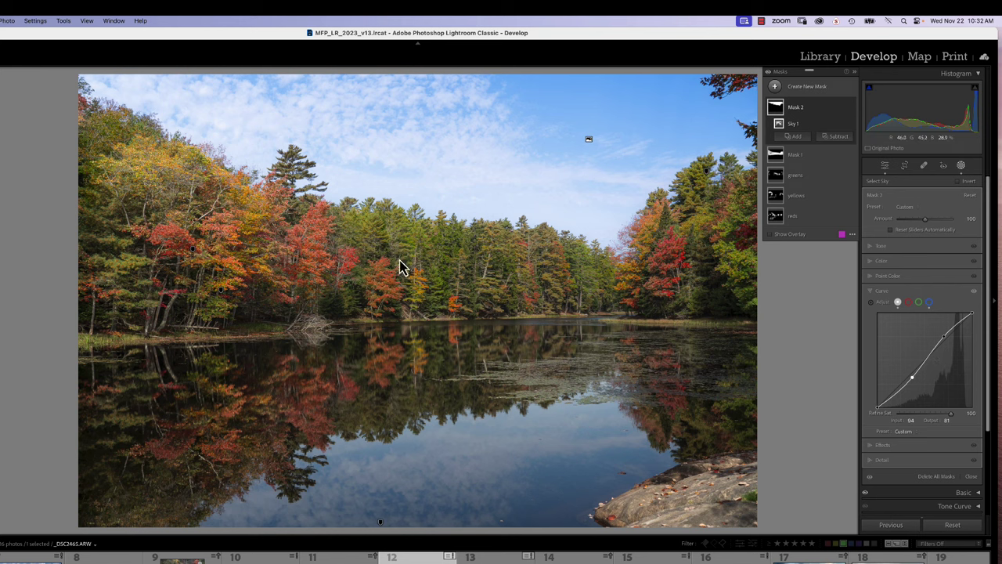
- Select the greens mask and nudge the midpoint of its green channel curve very slightly upward
{"action": "left_click", "coordinate": [780, 179]}
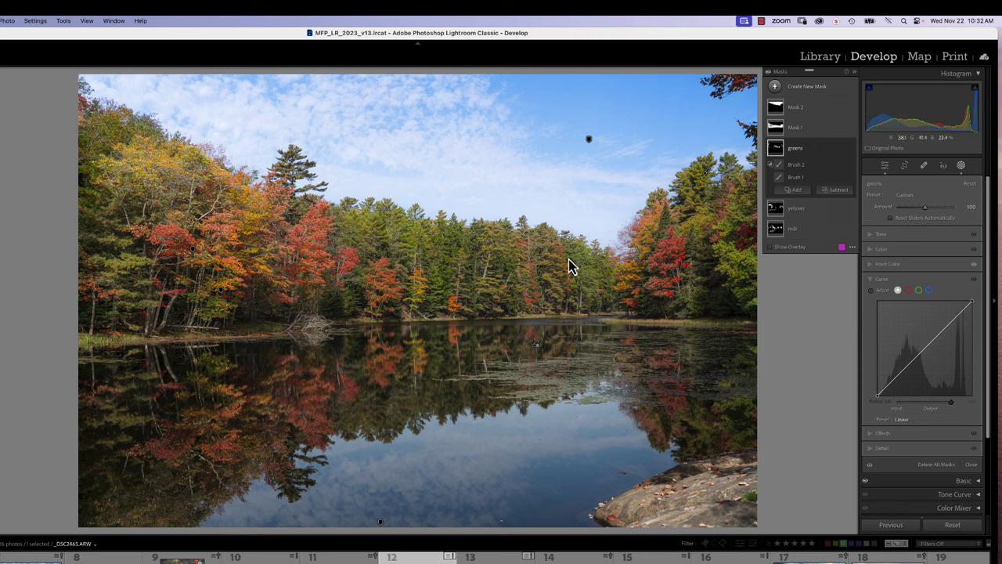
{"action": "left_click", "coordinate": [919, 291]}
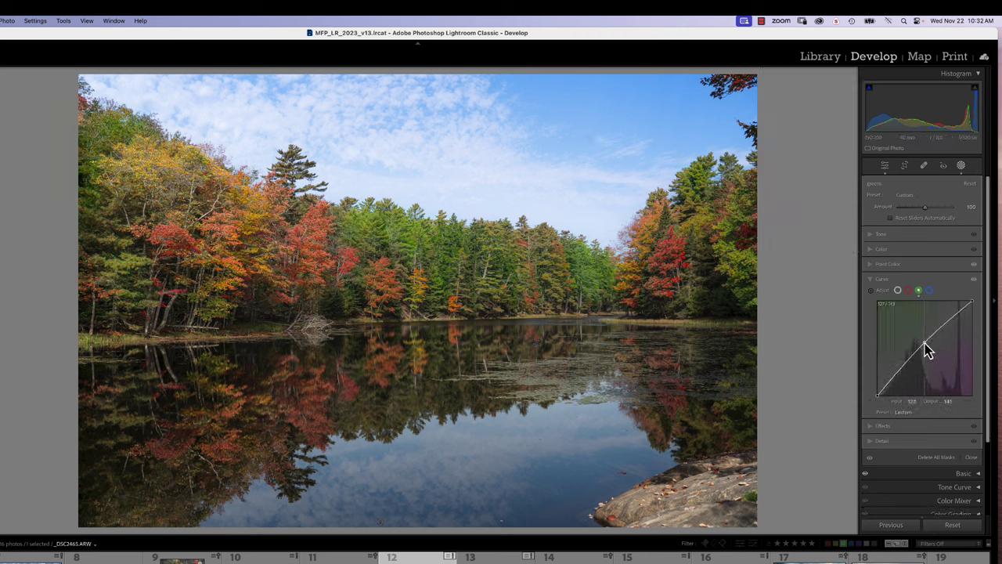
{"action": "left_click_drag", "start_coordinate": [926, 350], "coordinate": [925, 345]}
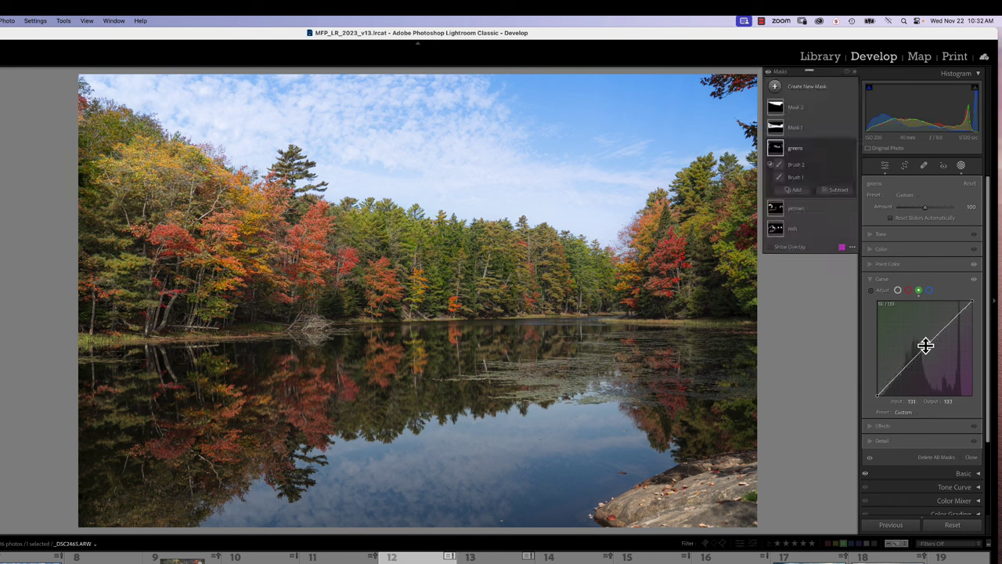
- Shape the greens mask's RGB curve with darker shadows, an anchored midpoint and a highlight point at input 215, output 202
{"action": "left_click", "coordinate": [898, 290]}
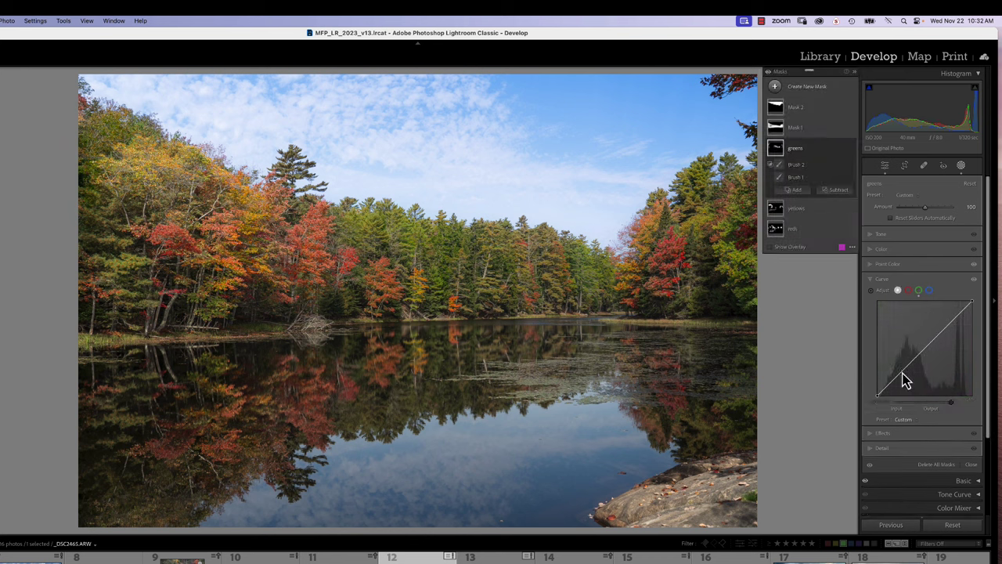
{"action": "left_click", "coordinate": [931, 342]}
{"action": "left_click_drag", "start_coordinate": [903, 370], "coordinate": [906, 382]}
{"action": "left_click_drag", "start_coordinate": [932, 343], "coordinate": [957, 321]}
- Compare the trees with and without the greens mask's curve adjustment by toggling it twice
{"action": "left_click", "coordinate": [974, 281]}
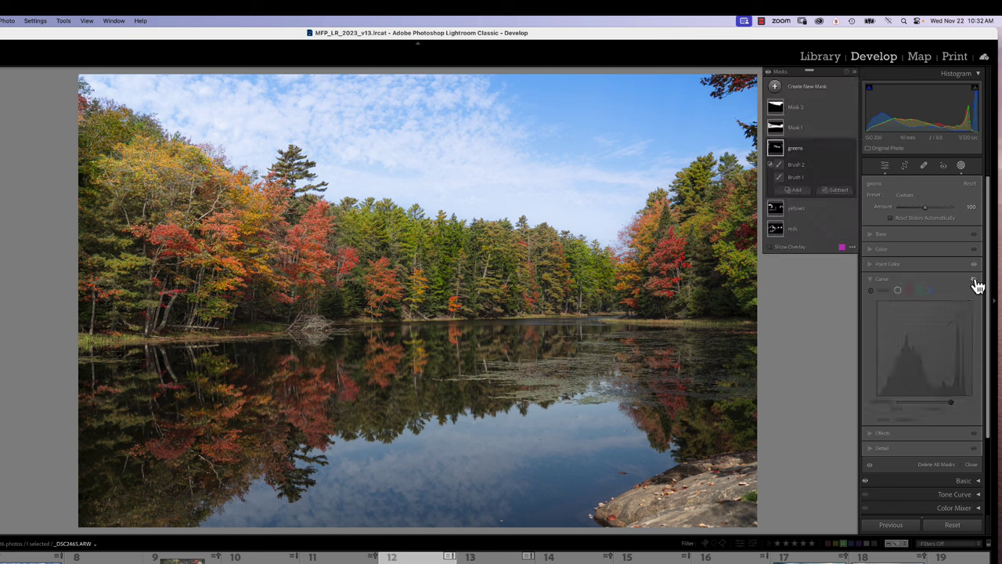
{"action": "left_click", "coordinate": [975, 281]}
{"action": "left_click", "coordinate": [974, 281]}
{"action": "left_click", "coordinate": [975, 281]}
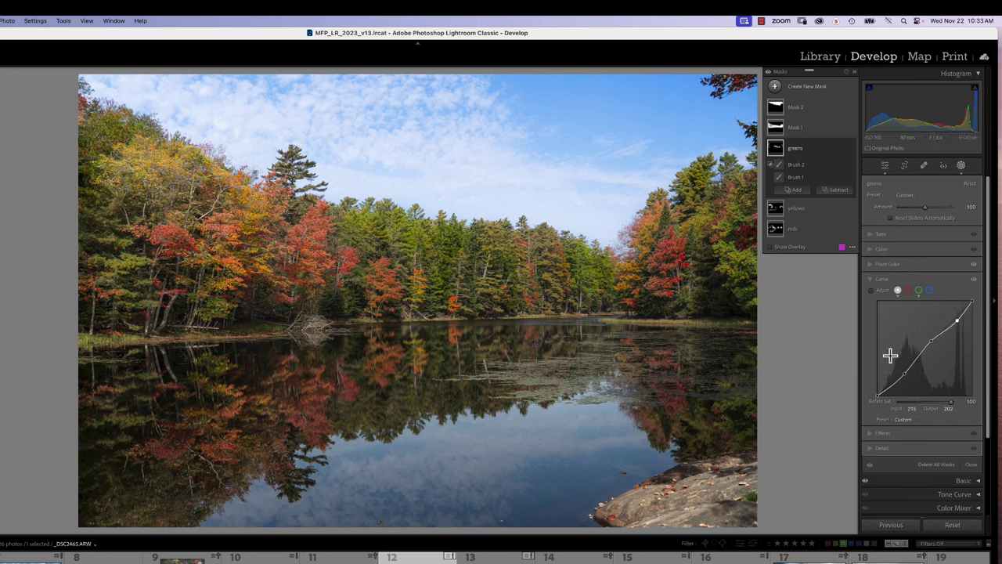
- Add a radial gradient mask much larger than the photo, centred on the far shoreline slightly left of the middle
{"action": "left_click", "coordinate": [776, 87]}
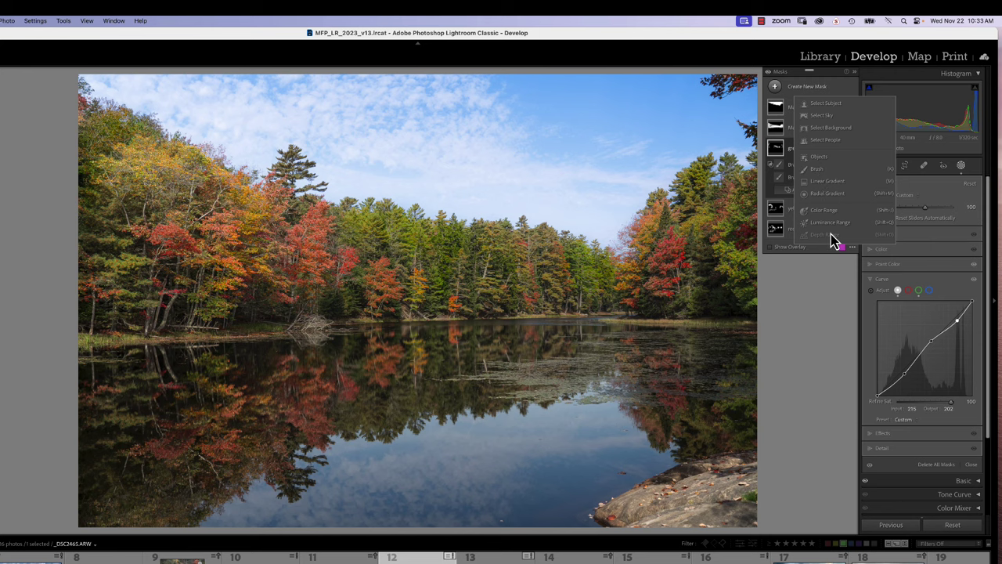
{"action": "key", "text": "super+minus"}
{"action": "key", "text": "super+minus"}
{"action": "key", "text": "super+minus"}
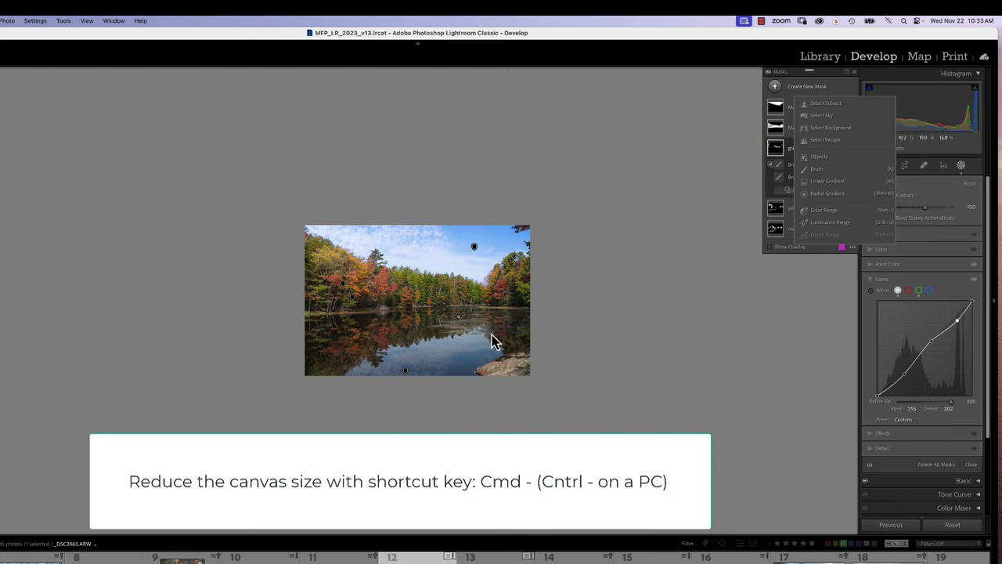
{"action": "mouse_move", "coordinate": [809, 223]}
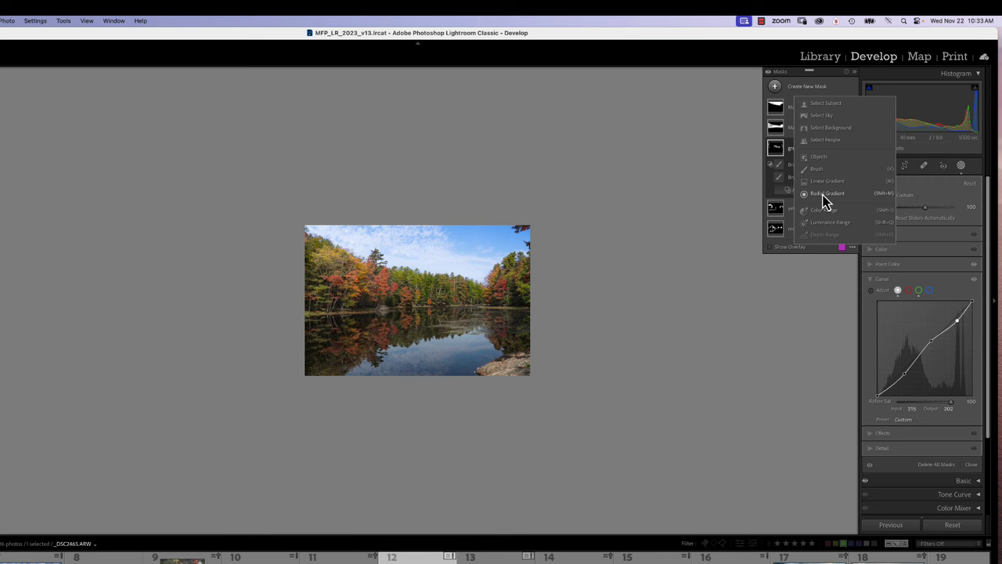
{"action": "left_click", "coordinate": [823, 191]}
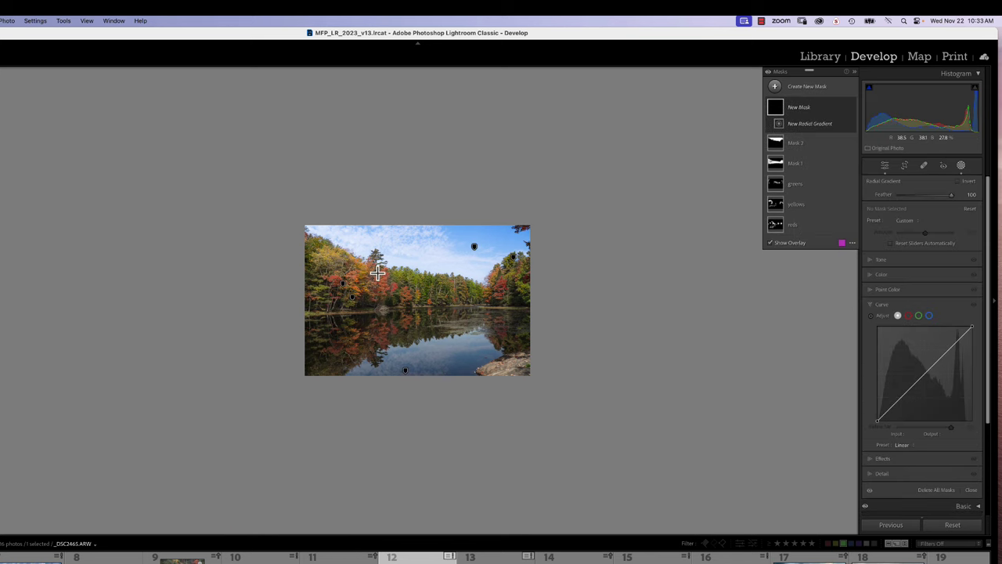
{"action": "left_click_drag", "start_coordinate": [377, 273], "coordinate": [668, 515]}
{"action": "left_click_drag", "start_coordinate": [381, 278], "coordinate": [398, 311]}
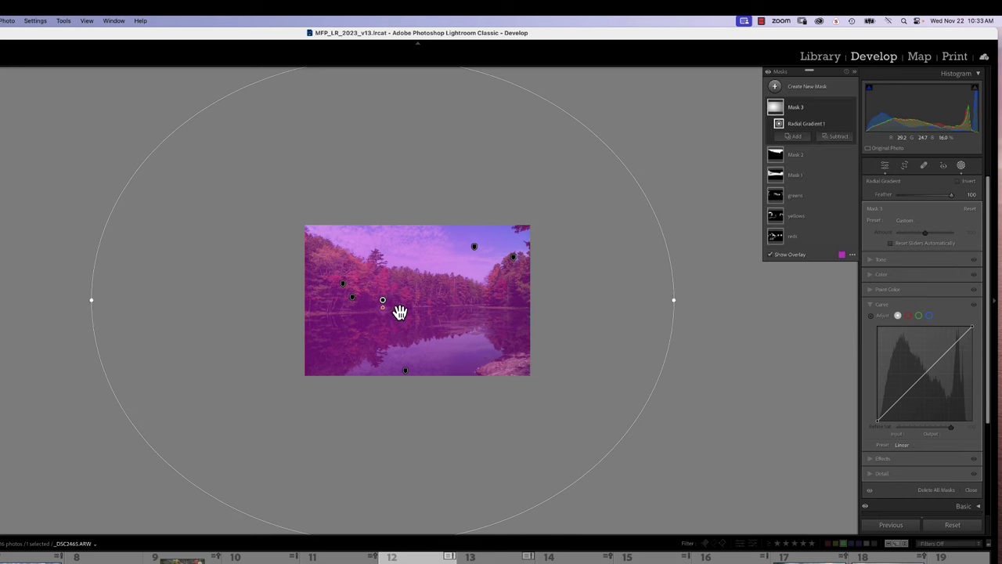
- Invert Mask 3's radial gradient, shift its centre slightly and widen the ellipse a little
{"action": "left_click", "coordinate": [960, 186]}
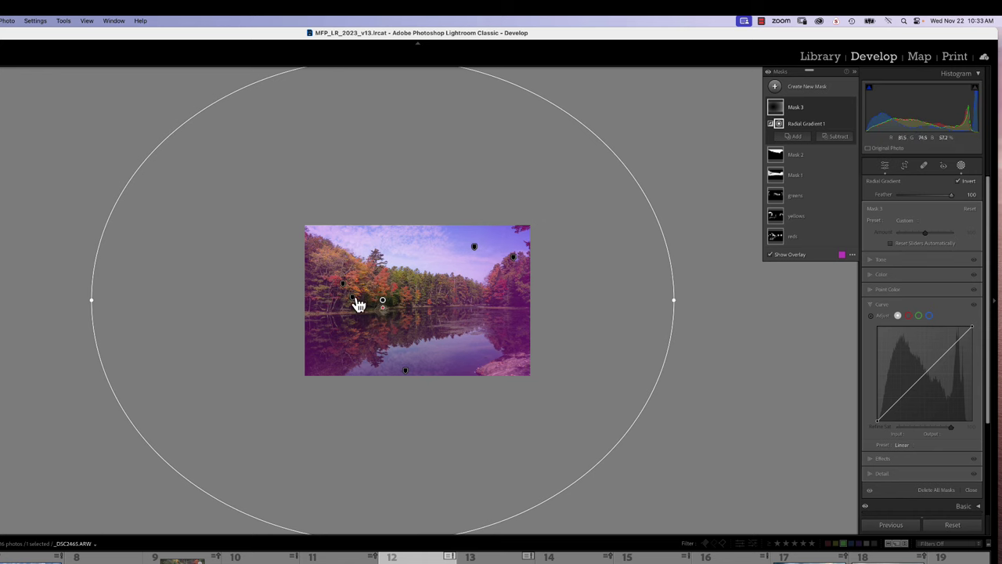
{"action": "left_click", "coordinate": [388, 305]}
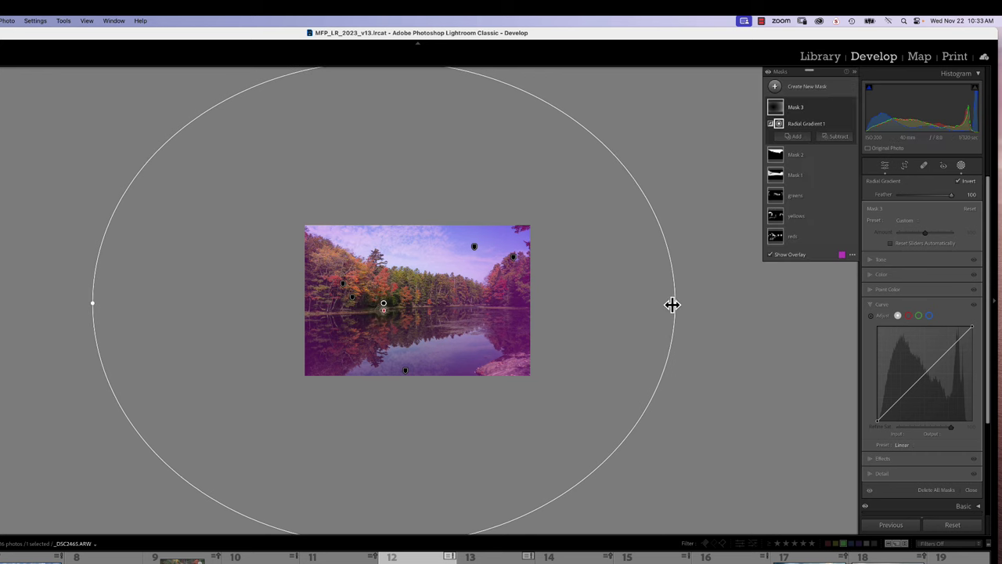
{"action": "mouse_move", "coordinate": [672, 304]}
{"action": "left_mouse_down"}
{"action": "mouse_move", "coordinate": [713, 304]}
{"action": "mouse_move", "coordinate": [680, 306]}
{"action": "left_mouse_up"}
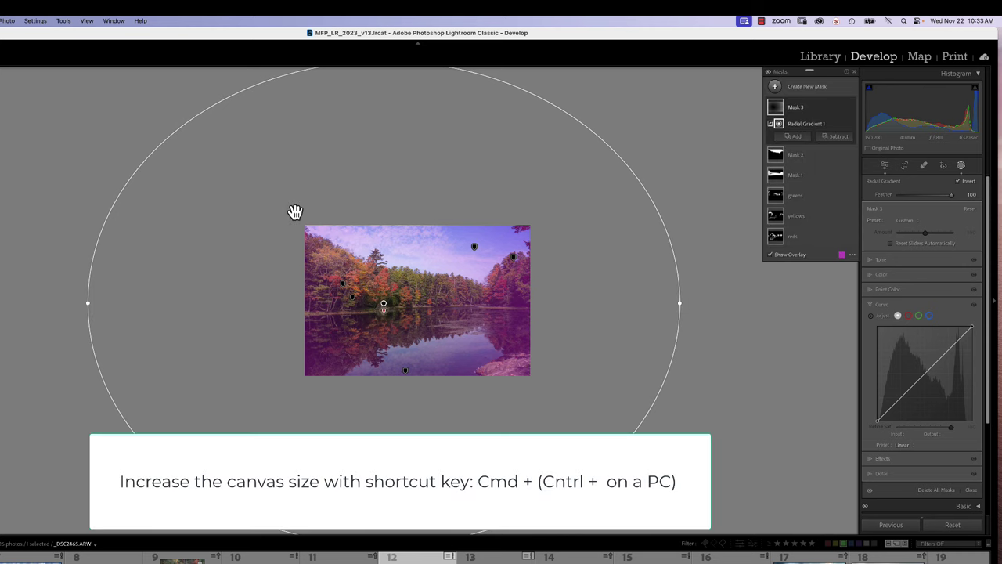
- Set Mask 3's Exposure to -0.99 to darken the photo's edges as a vignette
{"action": "key", "text": "super+equal"}
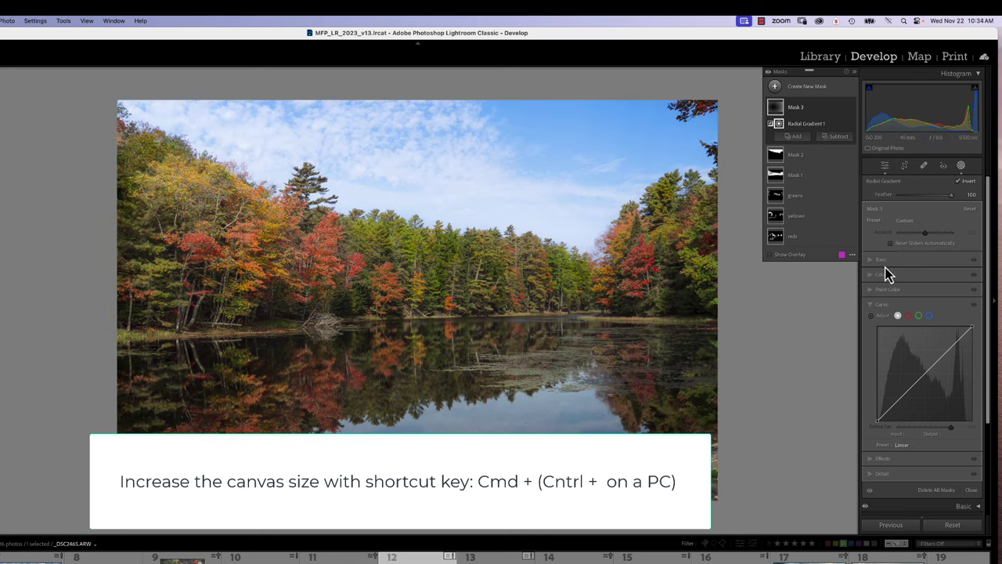
{"action": "left_click", "coordinate": [883, 261]}
{"action": "left_click_drag", "start_coordinate": [925, 271], "coordinate": [920, 276]}
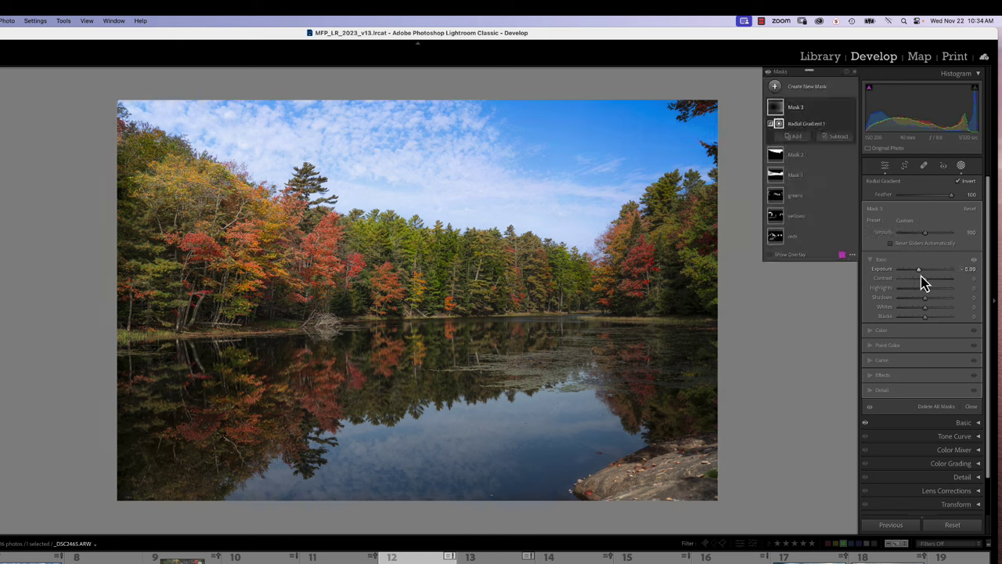
- Intersect Mask 3 with a brush and set the brush to Flow 49 and Size 28
{"action": "left_click", "coordinate": [842, 110]}
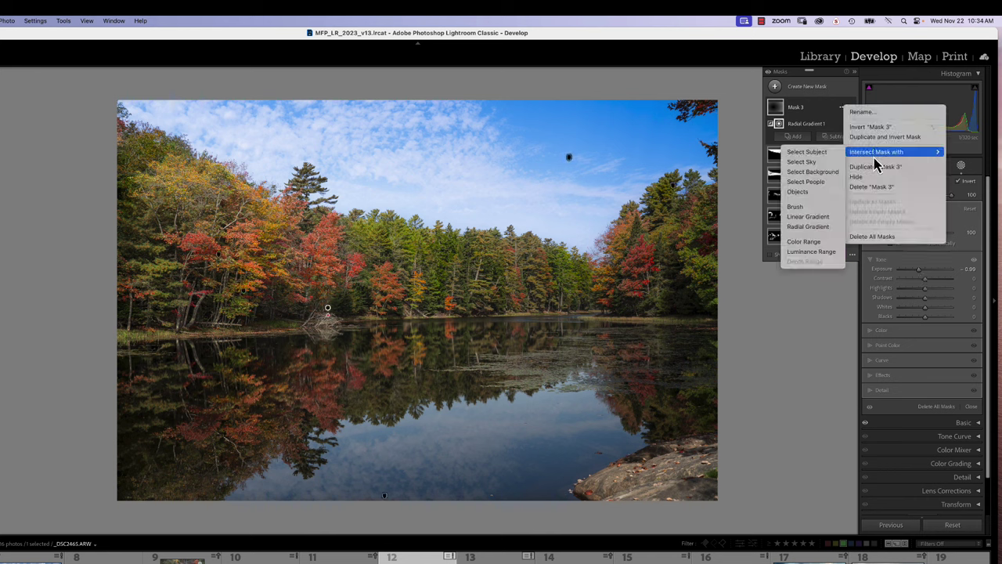
{"action": "mouse_move", "coordinate": [861, 152]}
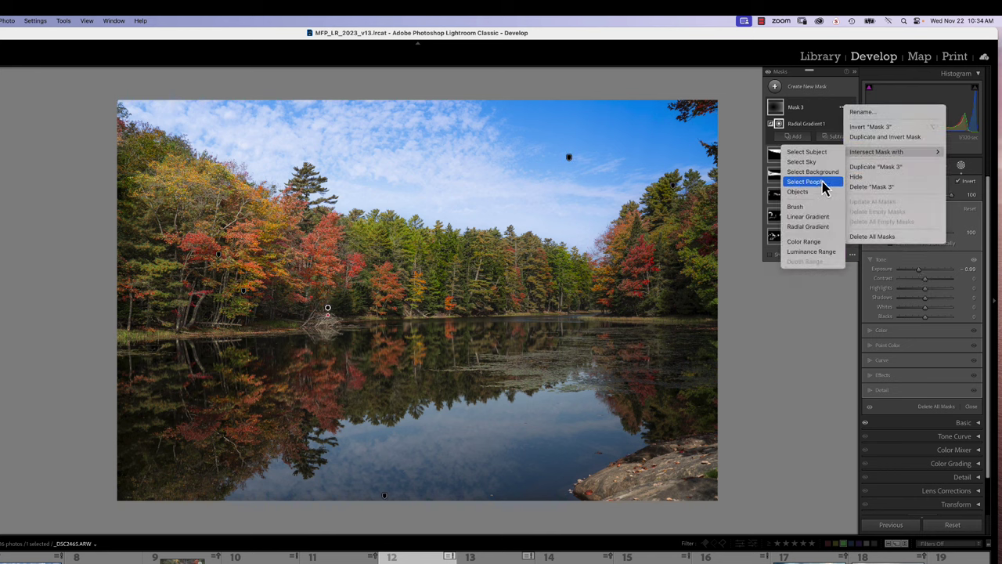
{"action": "left_click", "coordinate": [810, 207]}
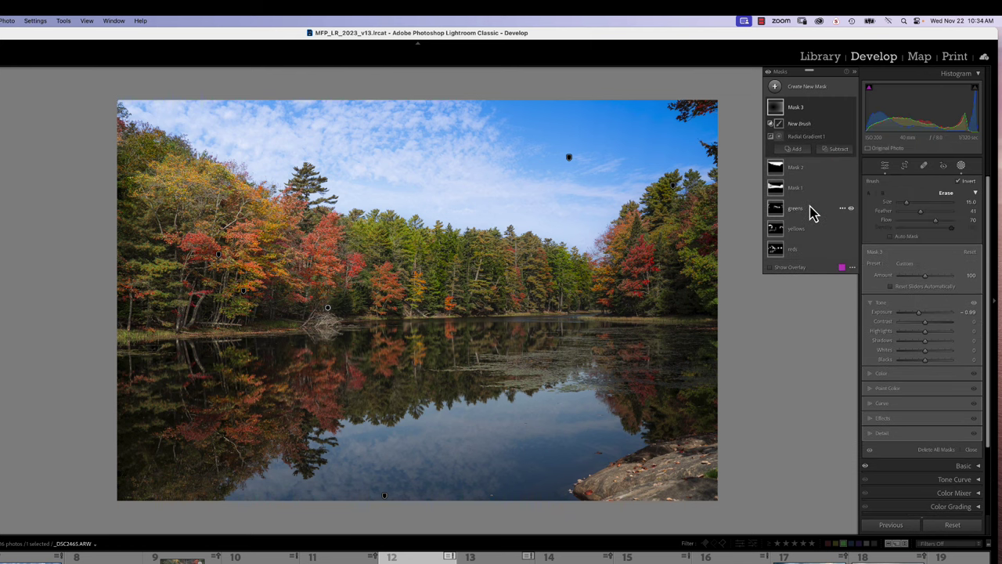
{"action": "left_click_drag", "start_coordinate": [936, 220], "coordinate": [923, 226]}
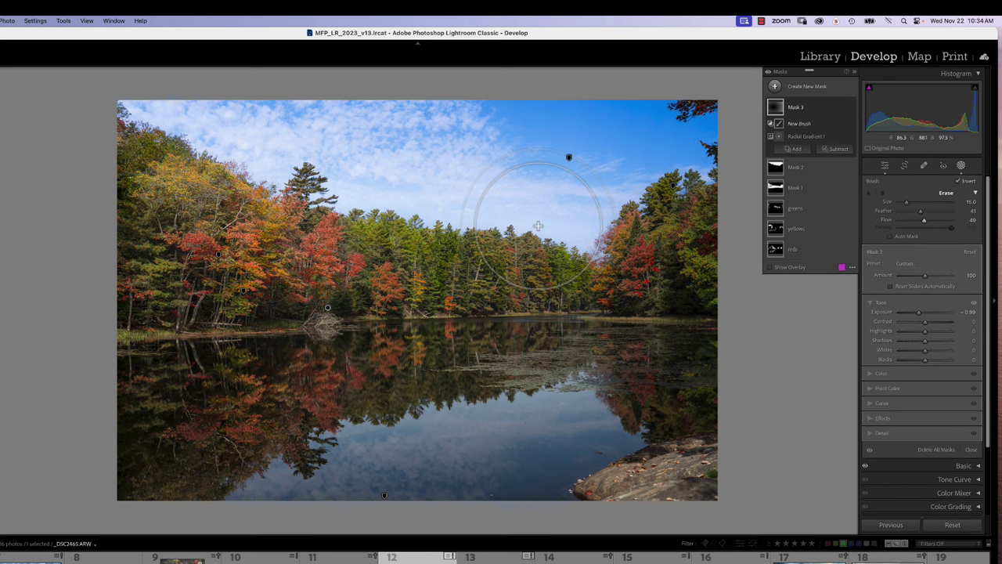
{"action": "scroll", "coordinate": [538, 226], "scroll_direction": "up", "scroll_amount": 7}
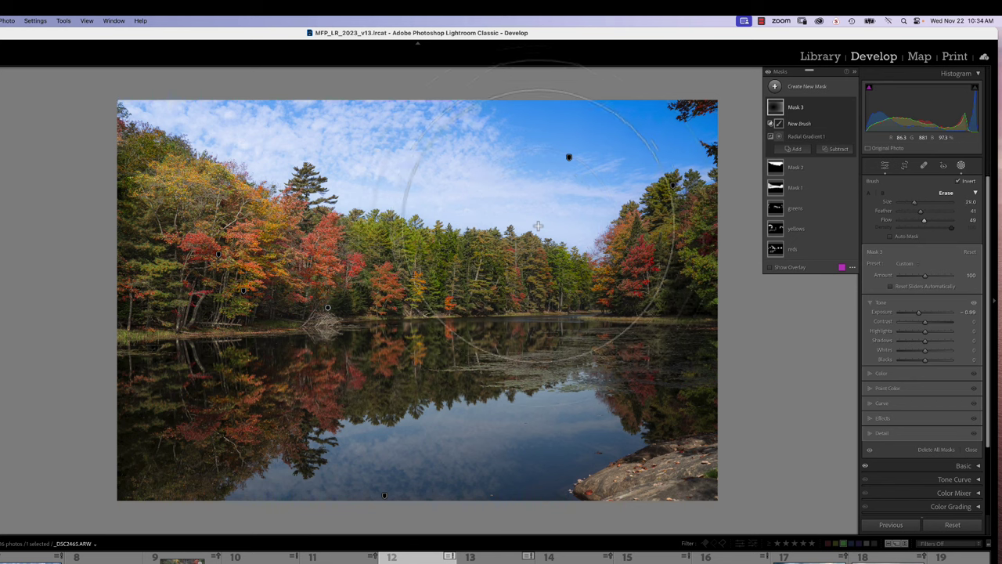
{"action": "scroll", "coordinate": [538, 227], "scroll_direction": "down", "scroll_amount": 1}
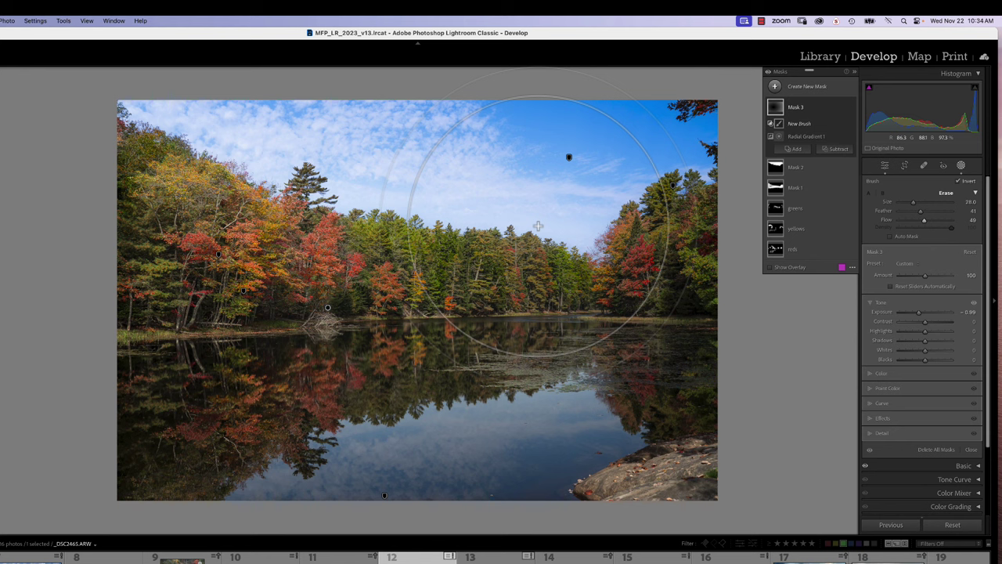
- Paint the intersecting brush over the sky and trees to take the vignette darkening off them, checking with the mask pins hidden and shown
{"action": "left_click", "coordinate": [492, 209]}
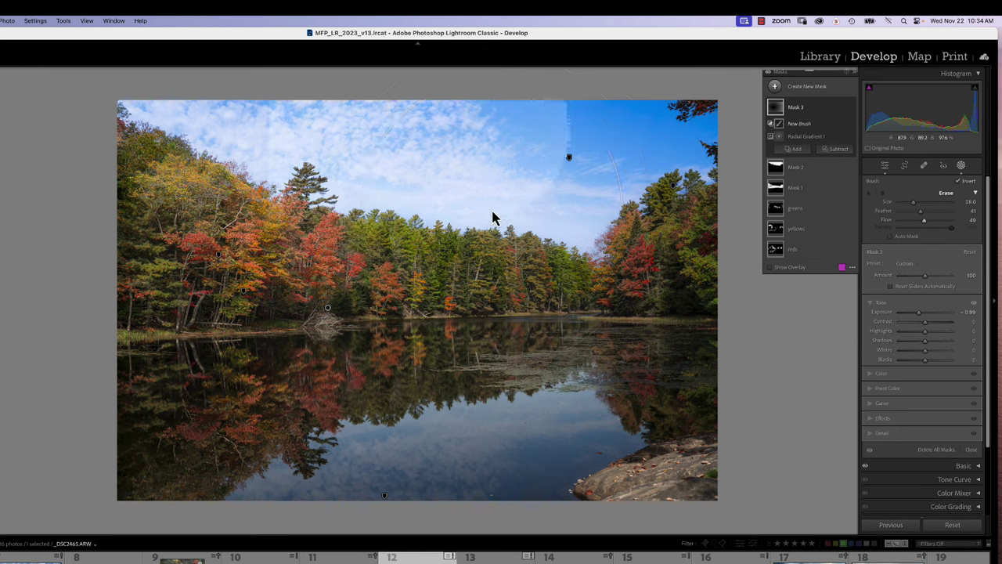
{"action": "left_click", "coordinate": [642, 172]}
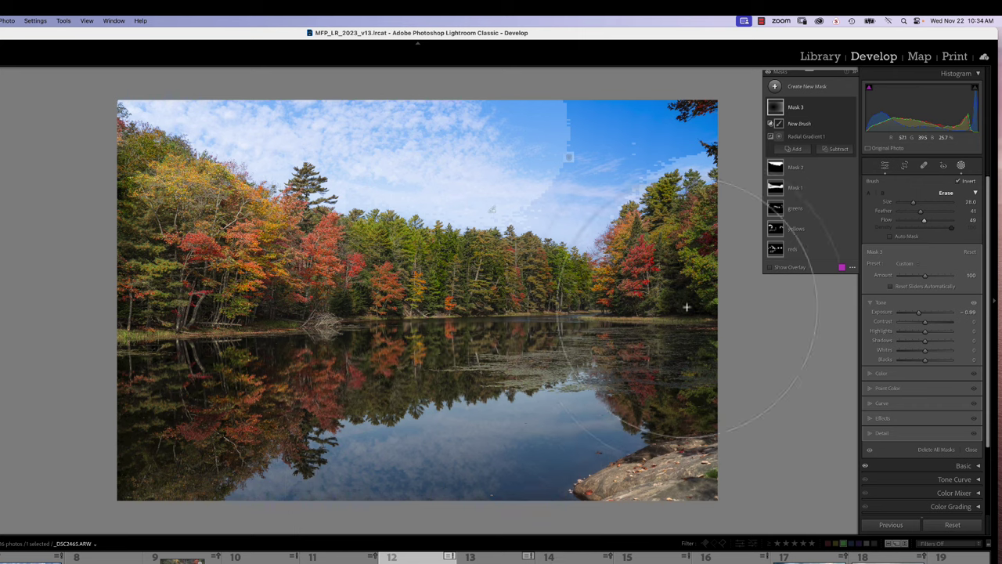
{"action": "key", "text": "shift+w"}
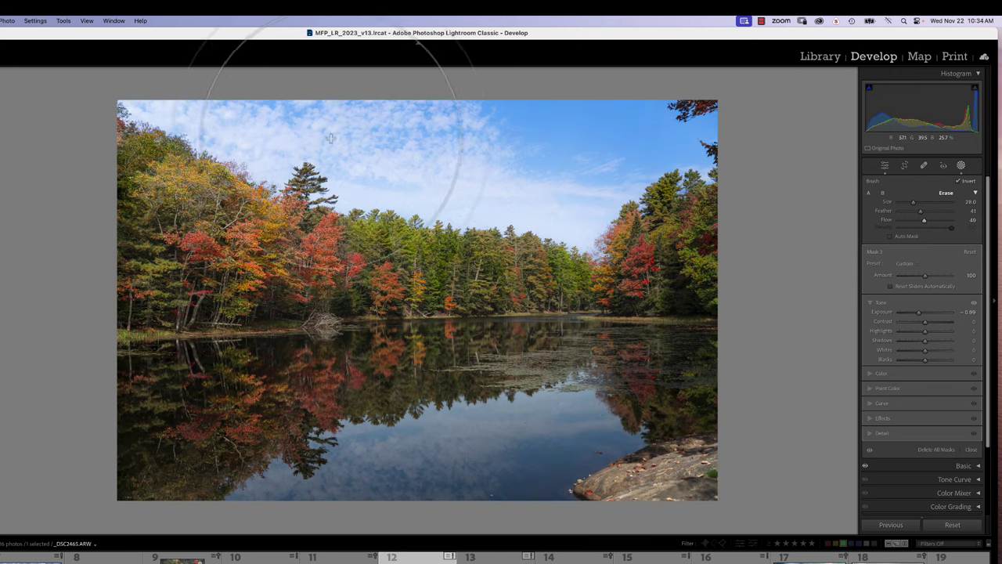
{"action": "key", "text": "h"}
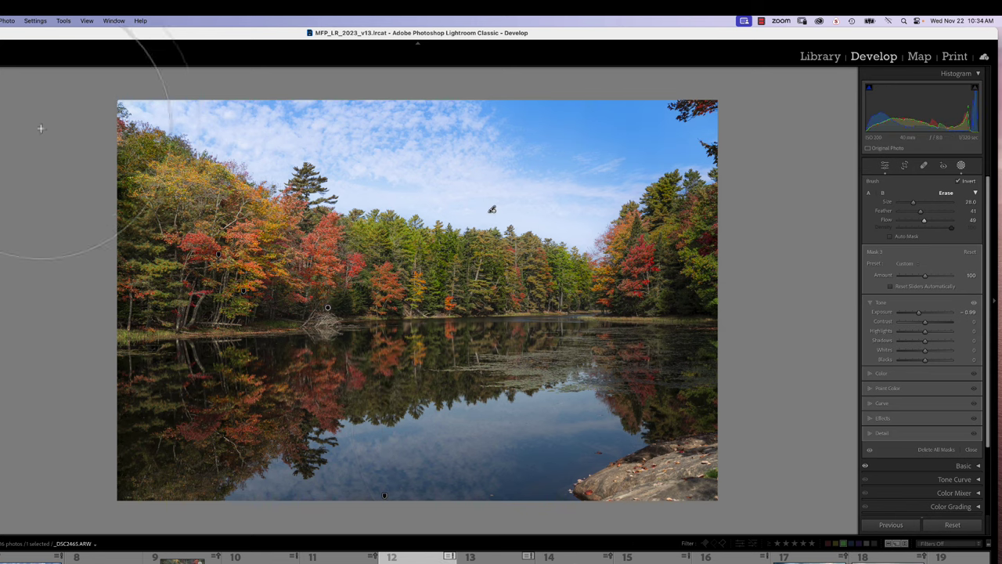
{"action": "key", "text": "shift+w"}
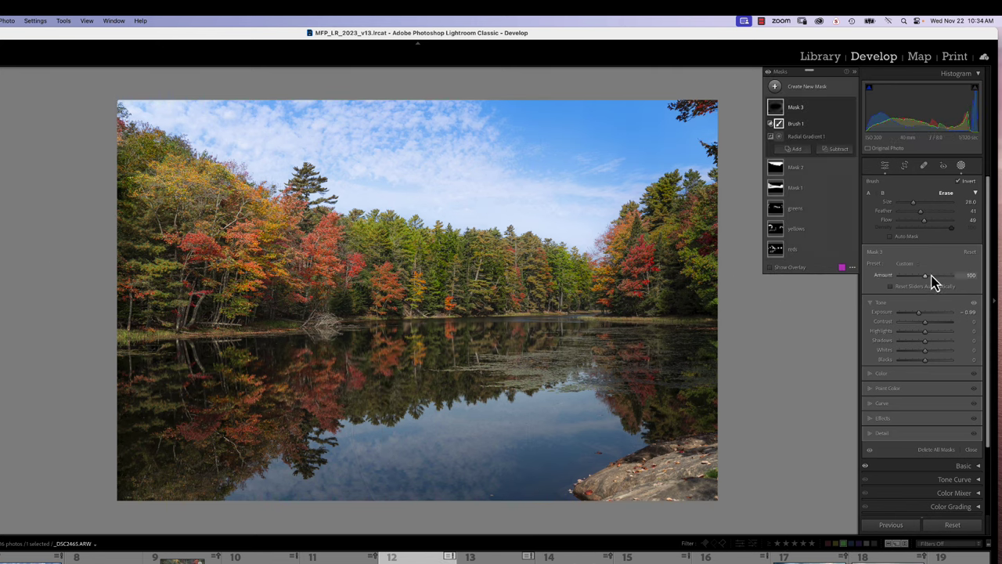
- Set Mask 3's Amount to 103, Highlights to 60 and Shadows to 46
{"action": "mouse_move", "coordinate": [929, 279]}
{"action": "left_mouse_down"}
{"action": "mouse_move", "coordinate": [954, 281]}
{"action": "mouse_move", "coordinate": [900, 284]}
{"action": "mouse_move", "coordinate": [944, 282]}
{"action": "mouse_move", "coordinate": [919, 284]}
{"action": "mouse_move", "coordinate": [926, 291]}
{"action": "left_mouse_up"}
{"action": "mouse_move", "coordinate": [925, 334]}
{"action": "left_mouse_down"}
{"action": "mouse_move", "coordinate": [965, 342]}
{"action": "mouse_move", "coordinate": [926, 344]}
{"action": "mouse_move", "coordinate": [940, 345]}
{"action": "left_mouse_up"}
- Compare the photo with and without Mask 3 by toggling its visibility
{"action": "left_click", "coordinate": [851, 108]}
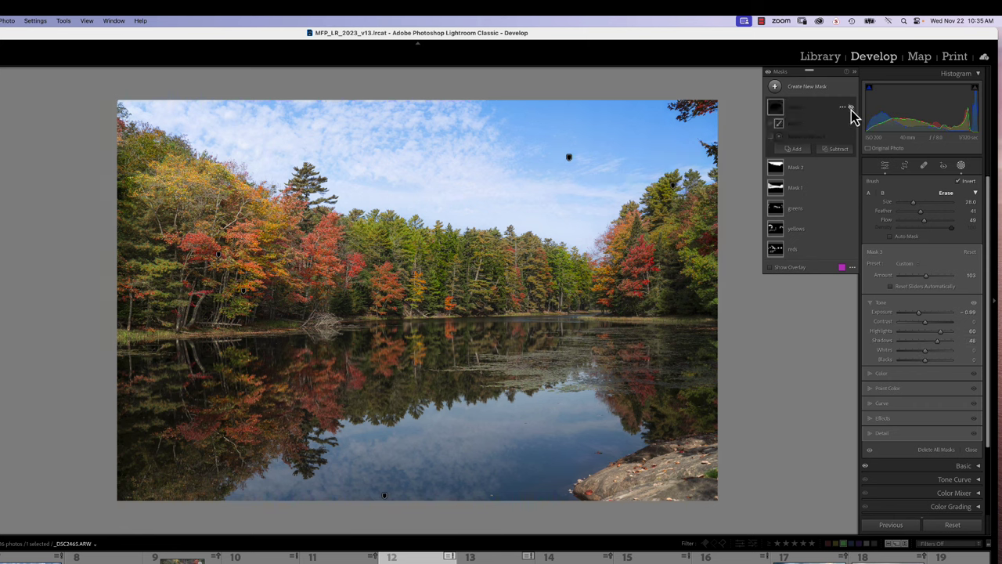
{"action": "left_click", "coordinate": [851, 109]}
{"action": "left_click", "coordinate": [850, 109]}
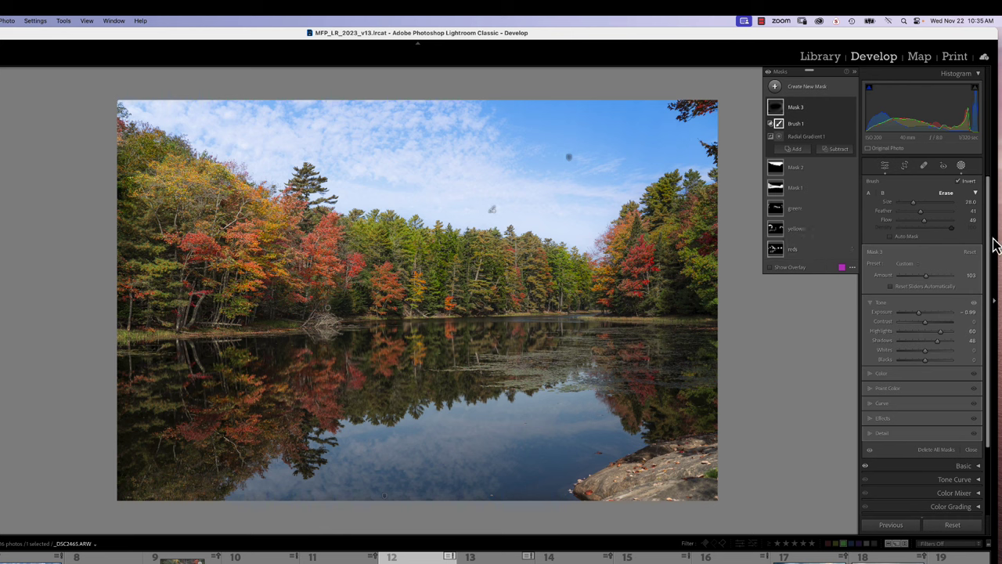
- Close the masking tool and compare the finished edit with the original photo by switching the before view twice
{"action": "left_click", "coordinate": [961, 166]}
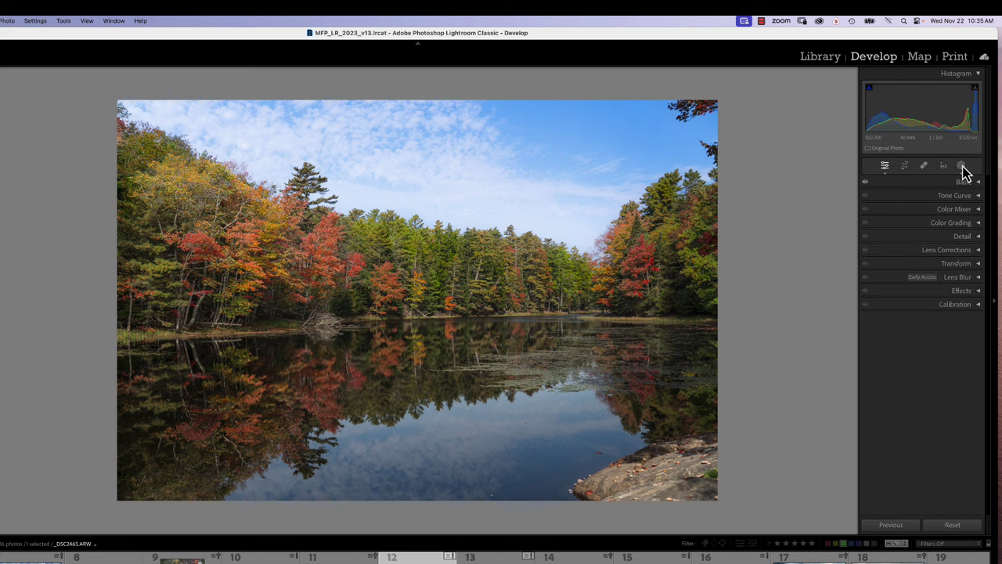
{"action": "key", "text": "backslash"}
{"action": "key", "text": "backslash"}
{"action": "key", "text": "backslash"}
{"action": "key", "text": "backslash"}
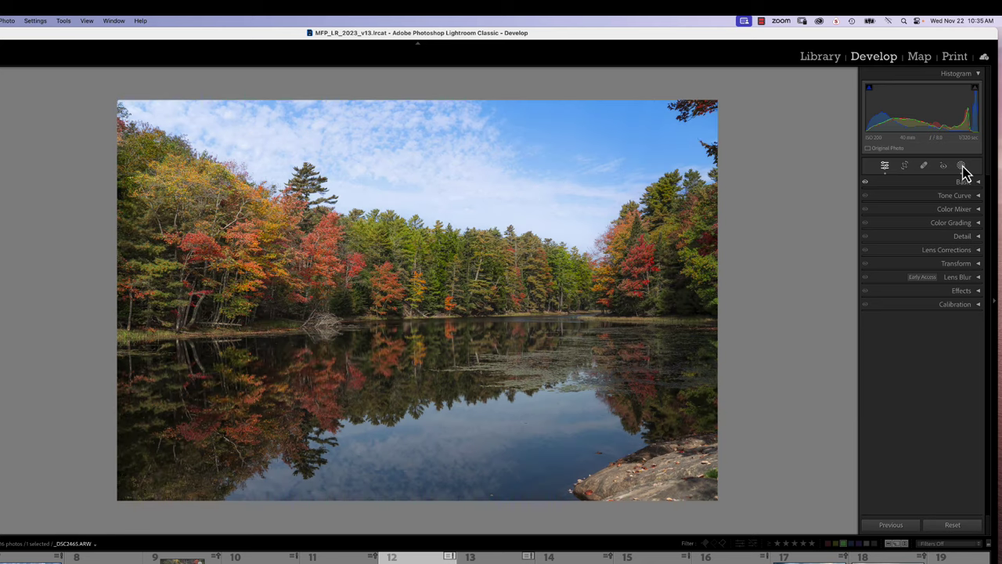